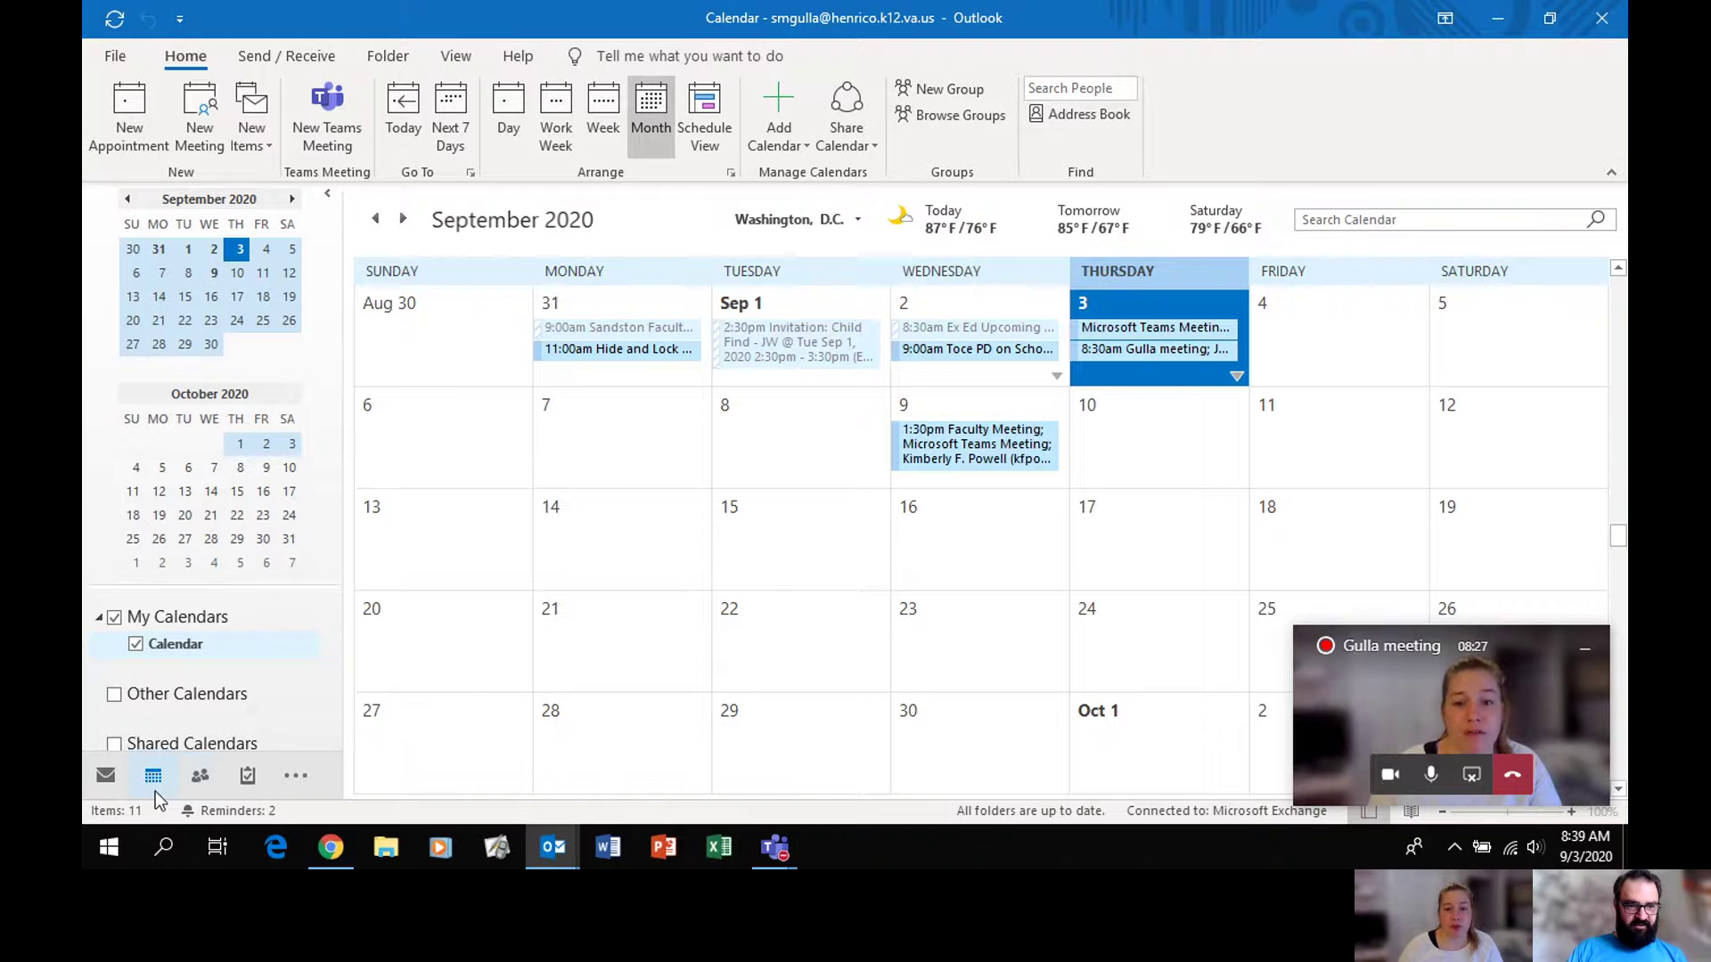
Step: Create a new Teams meeting and add the Crestview innovative learning coach from the address list as a required attendee
mouse_move(155, 791)
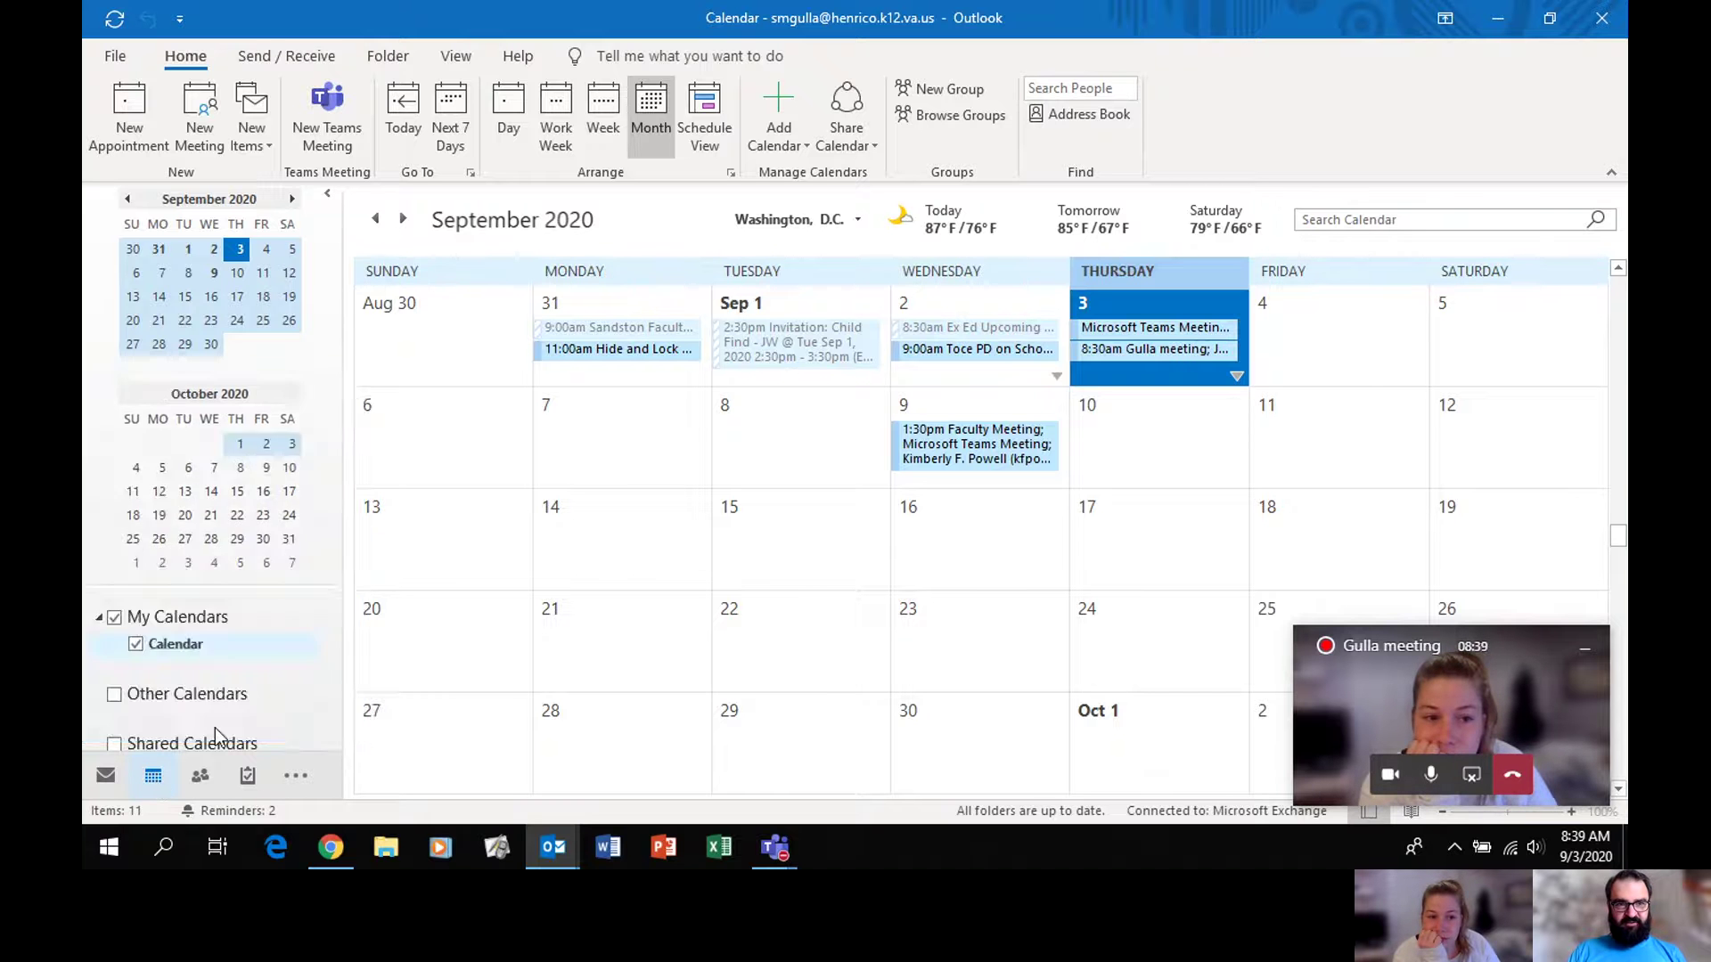
left_click(329, 115)
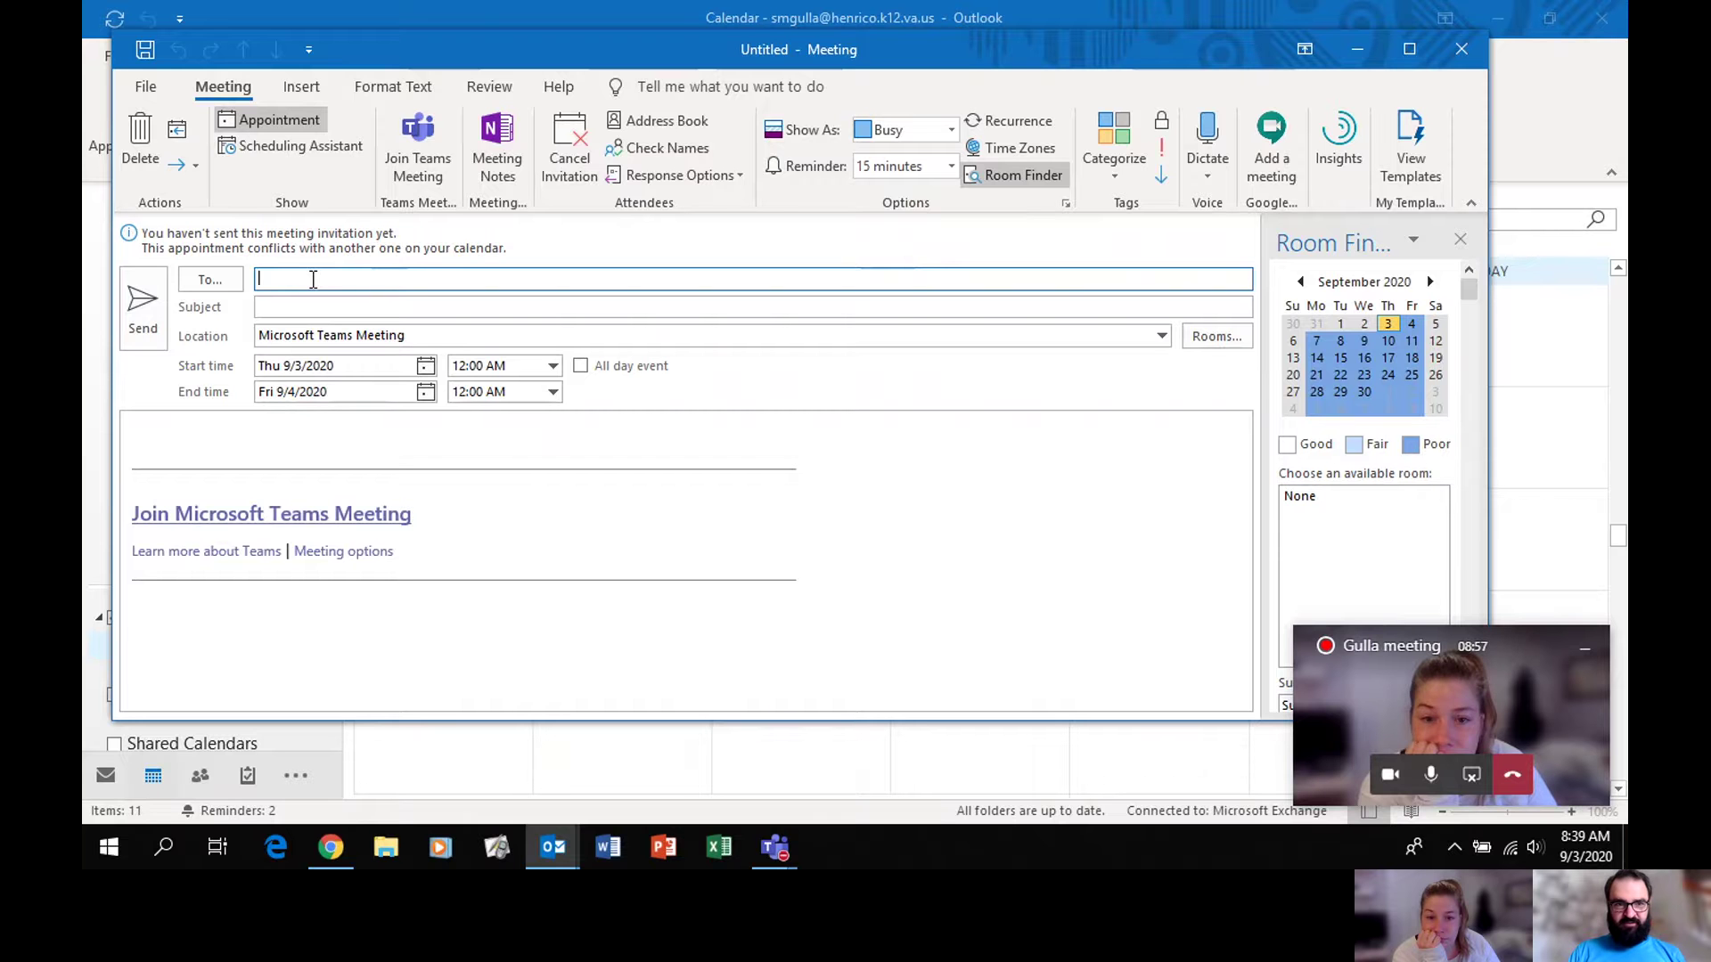
left_click(208, 283)
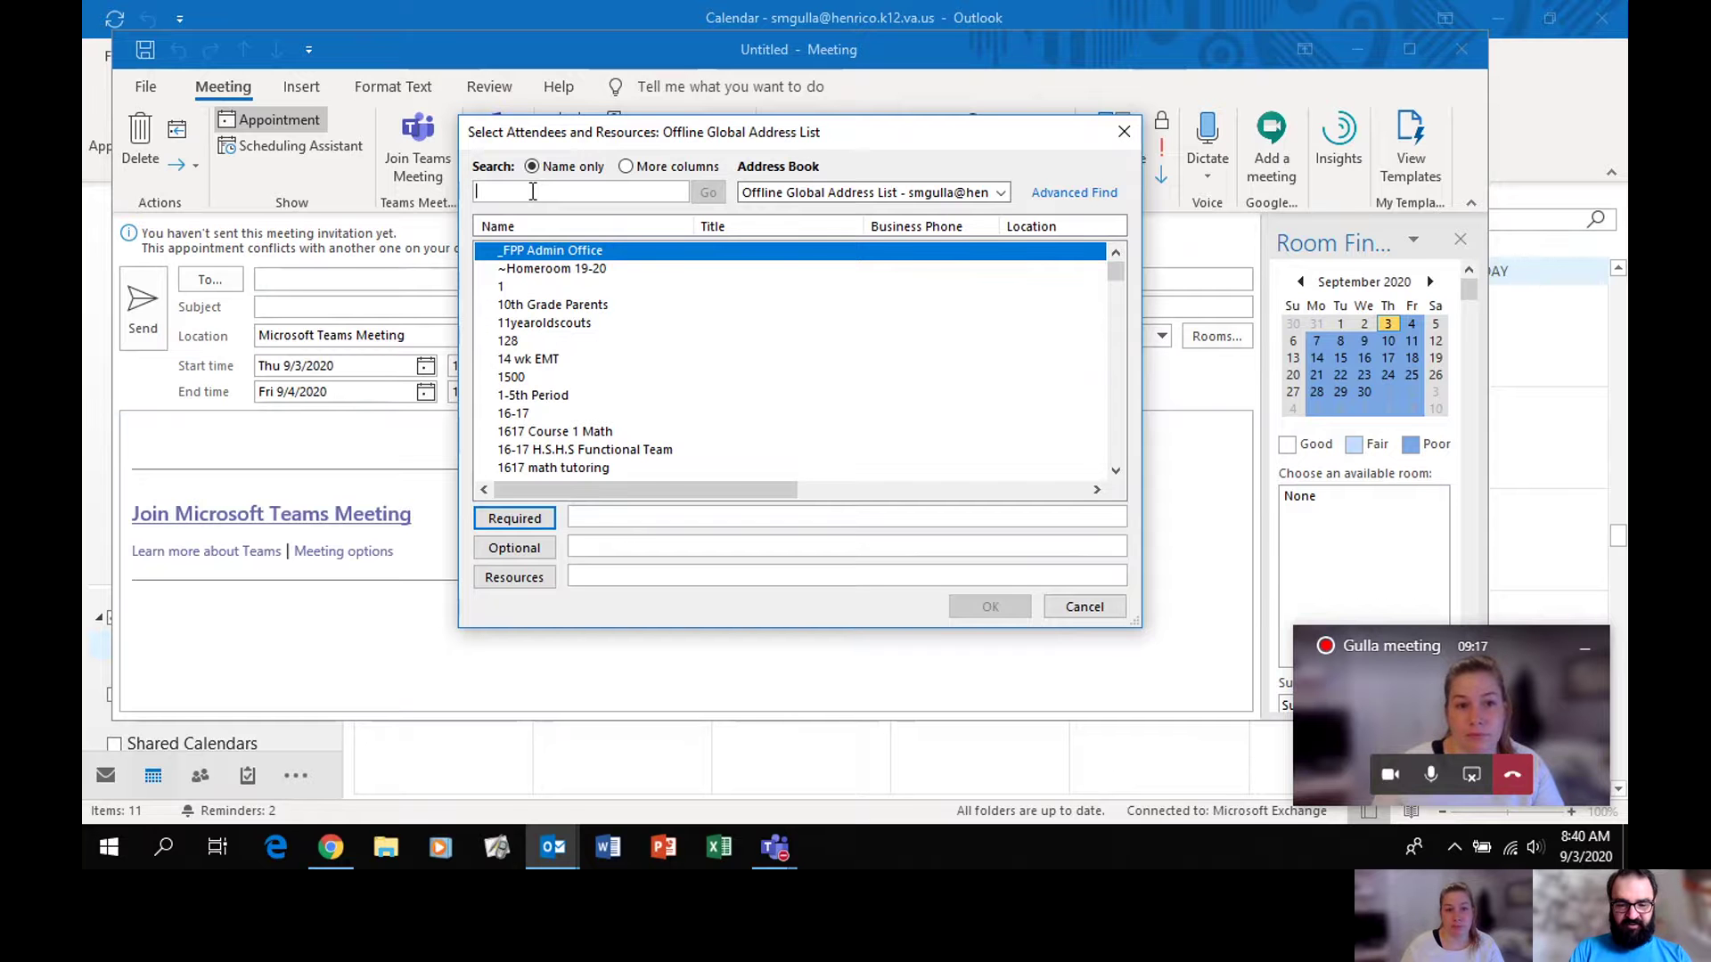
type("liann")
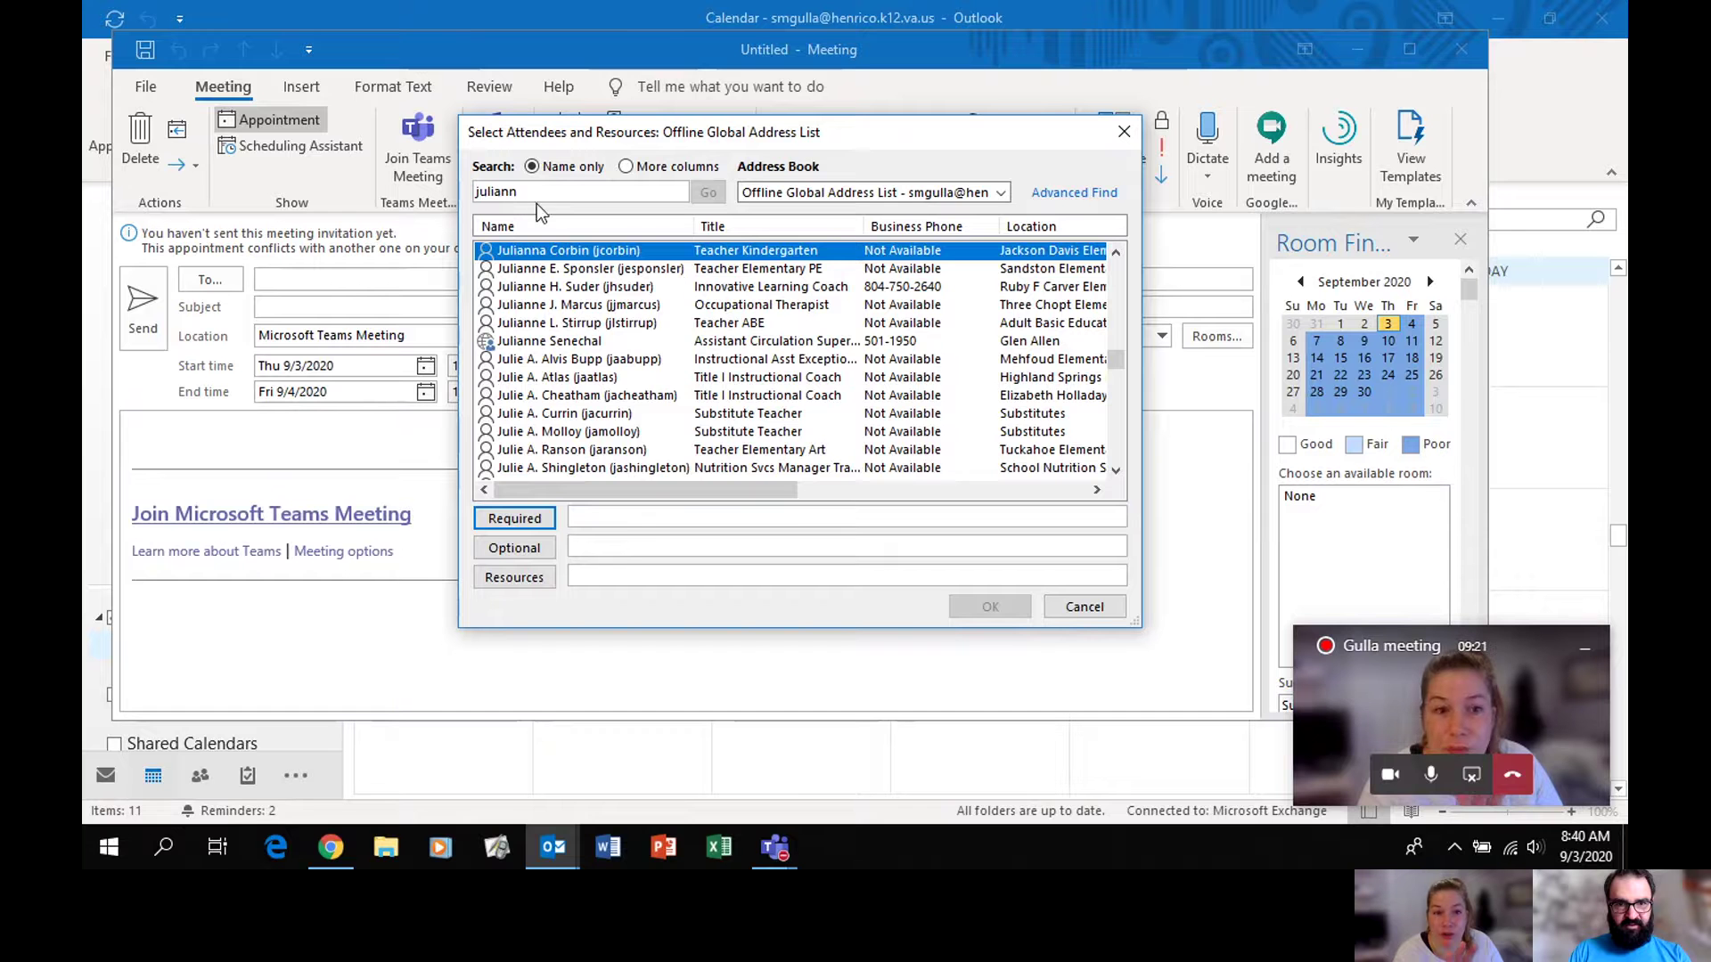
scroll(599, 331, "up", 1)
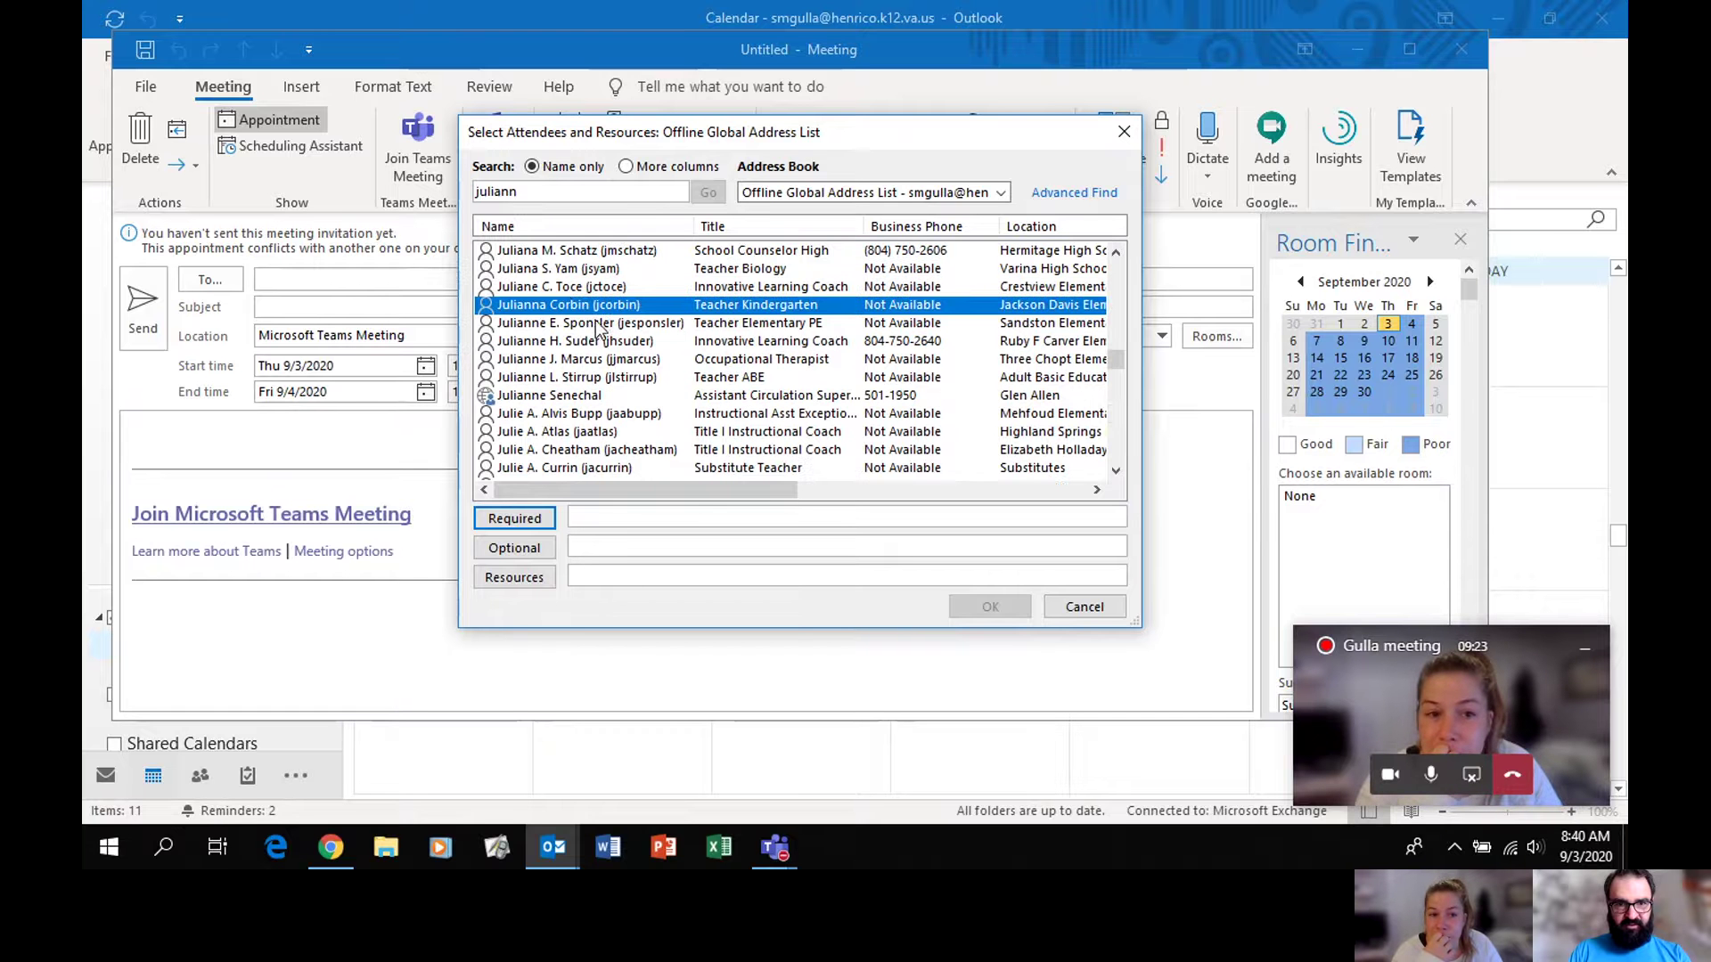
double_click(533, 287)
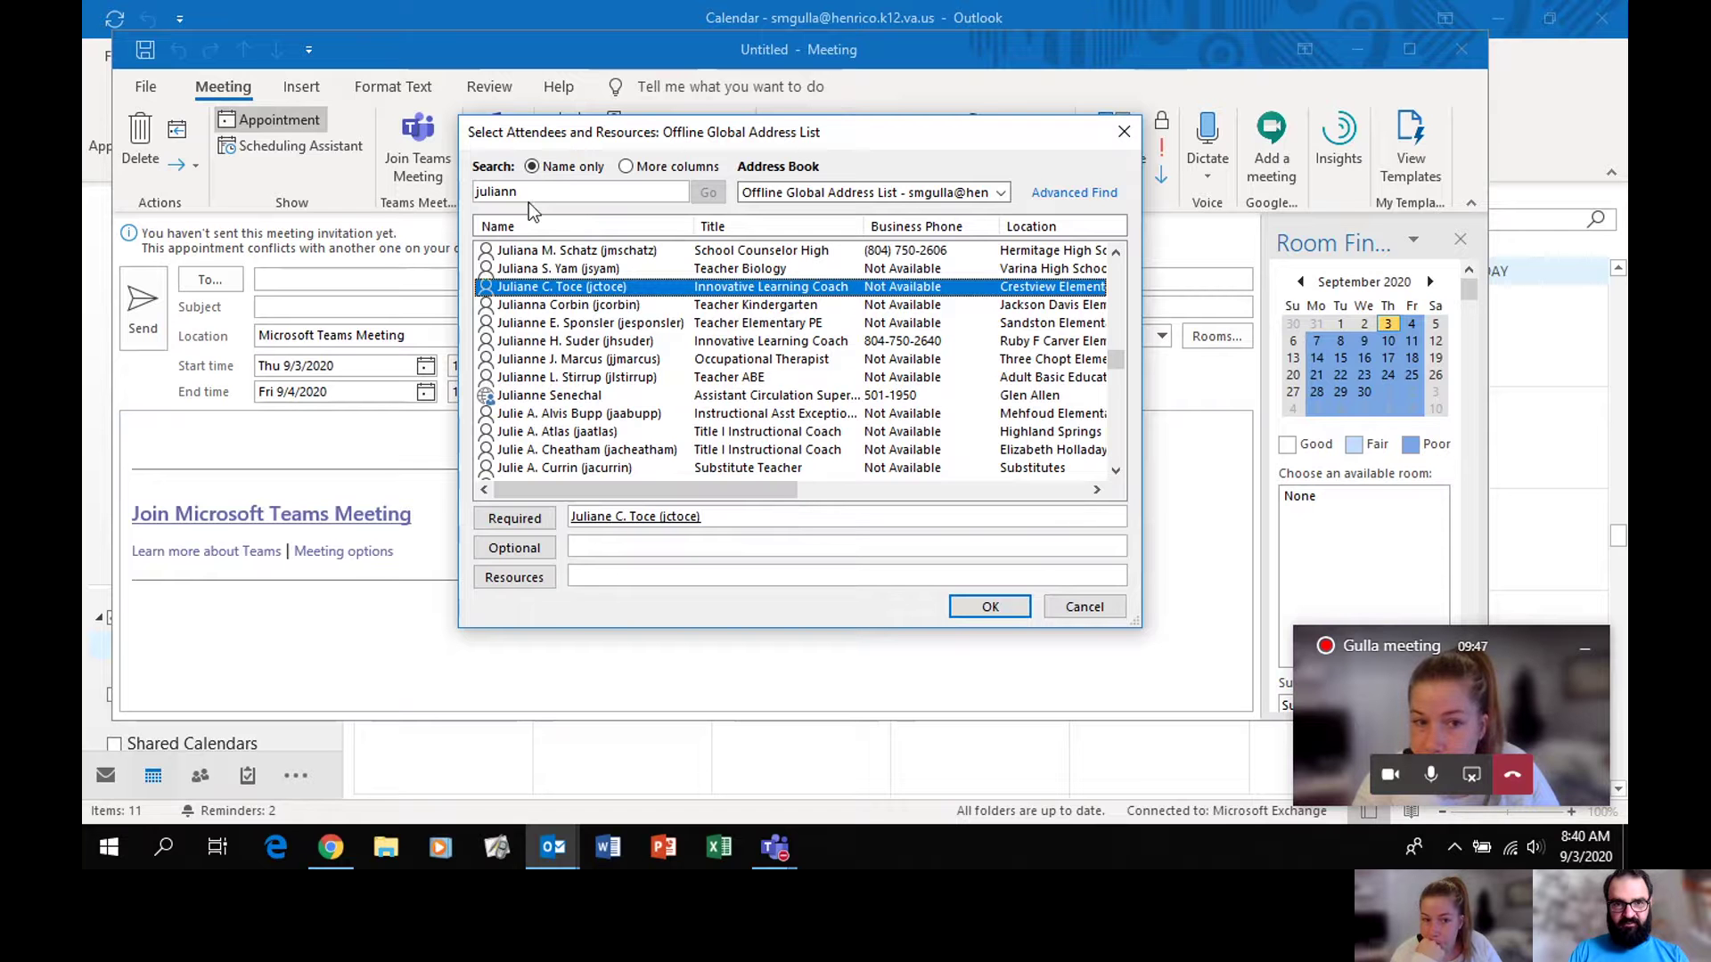
Step: Look up a second colleague by first name in the address list and confirm the attendee selection
double_click(497, 192)
type("kim")
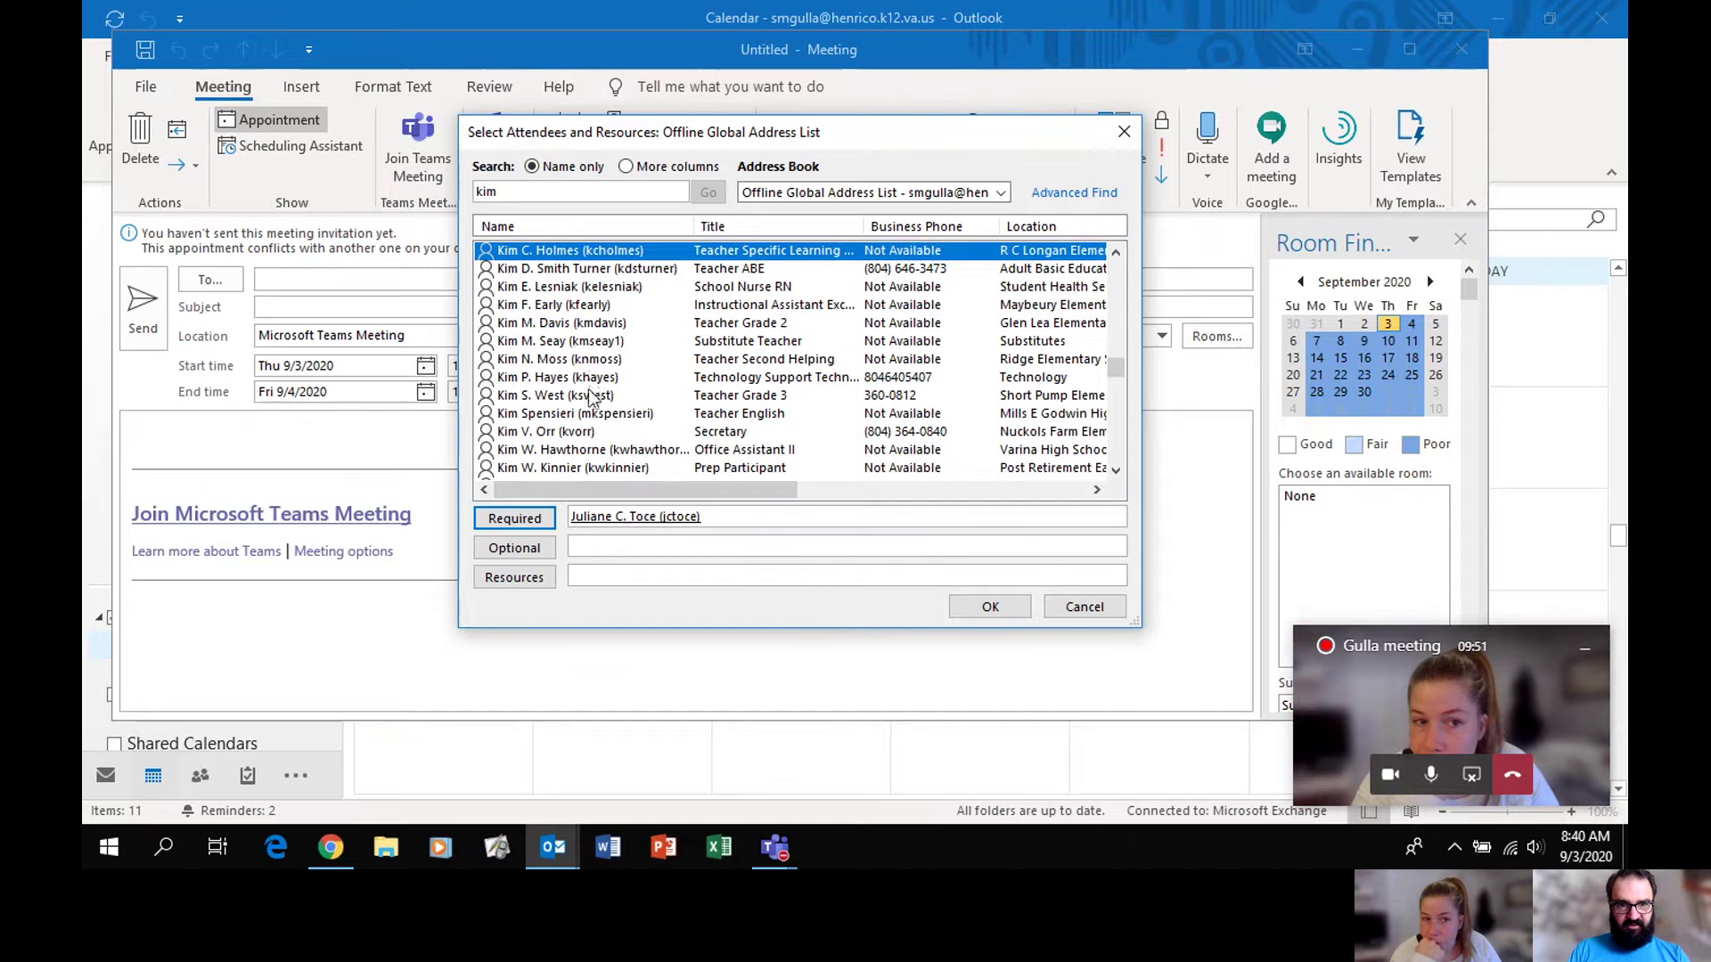
scroll(589, 404, "up", 2)
scroll(588, 403, "down", 6)
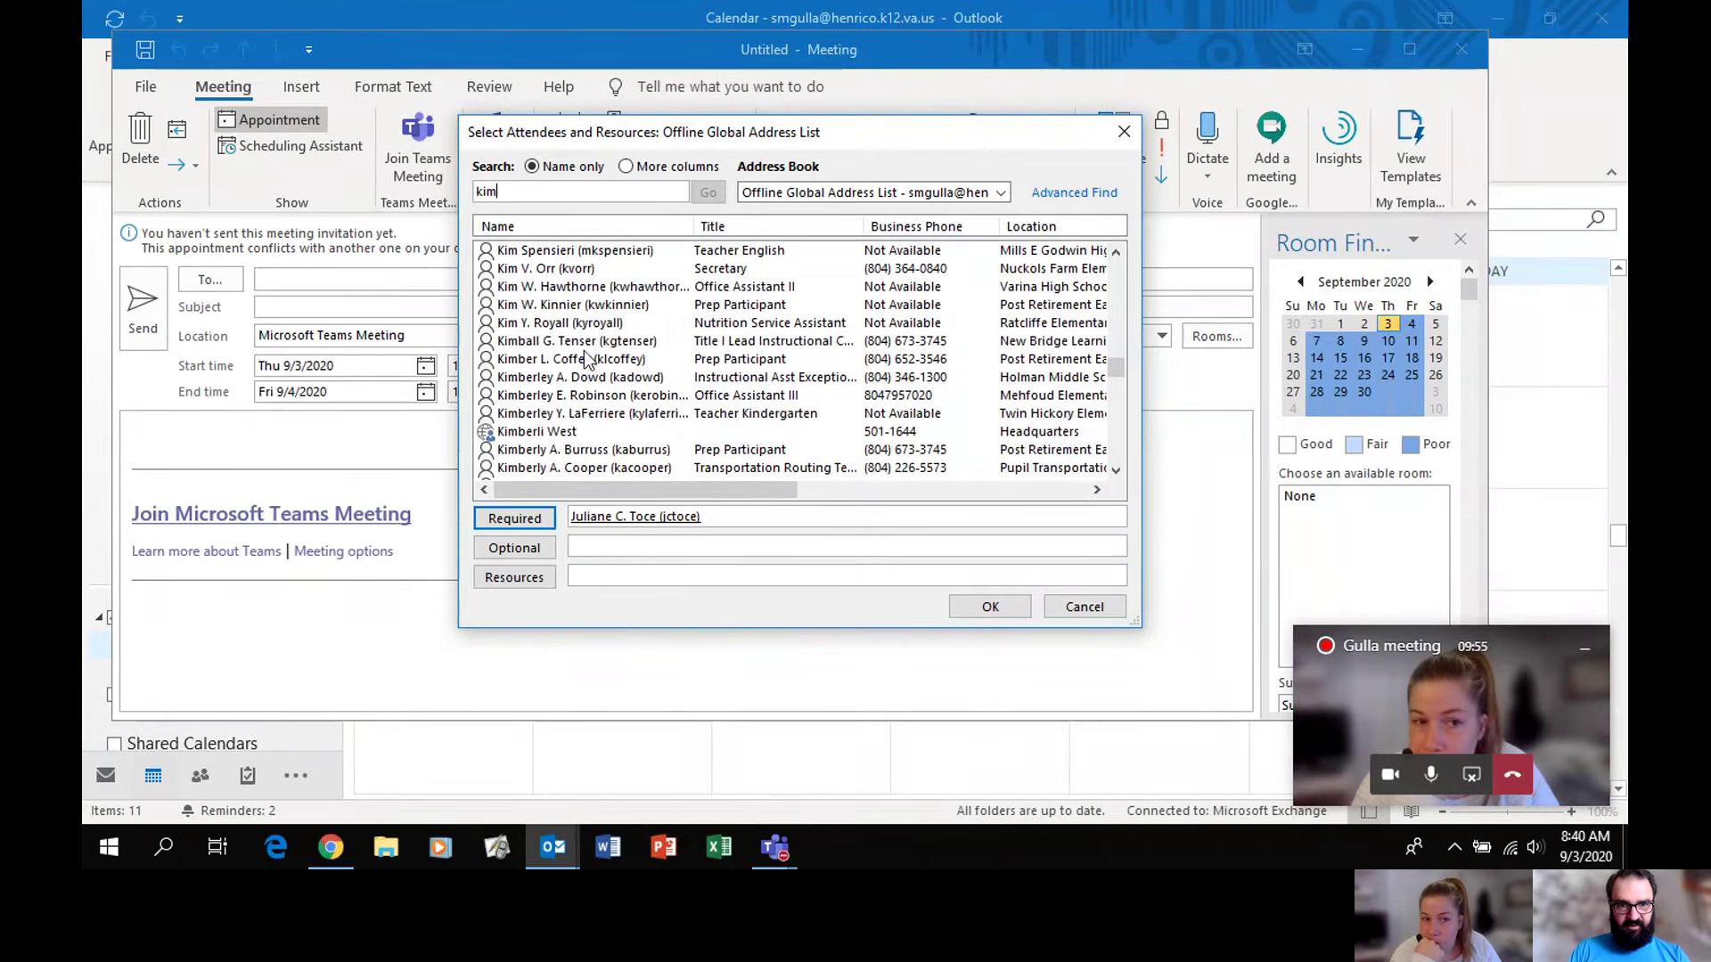
scroll(584, 361, "down", 4)
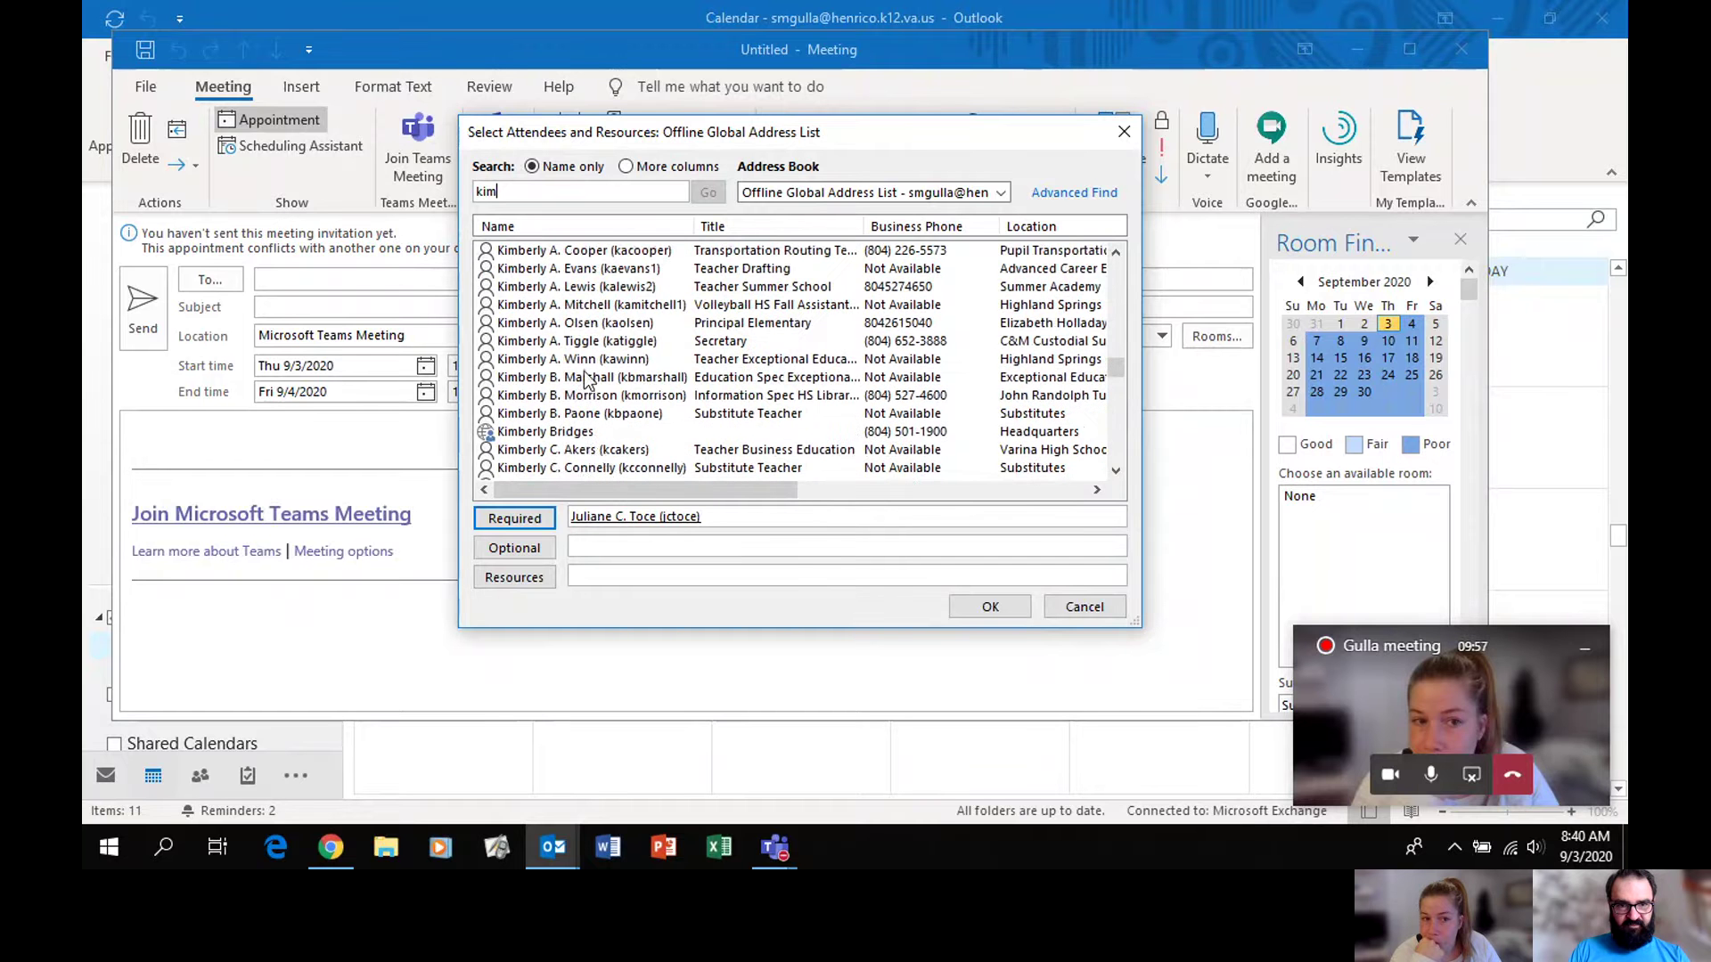
scroll(593, 392, "down", 3)
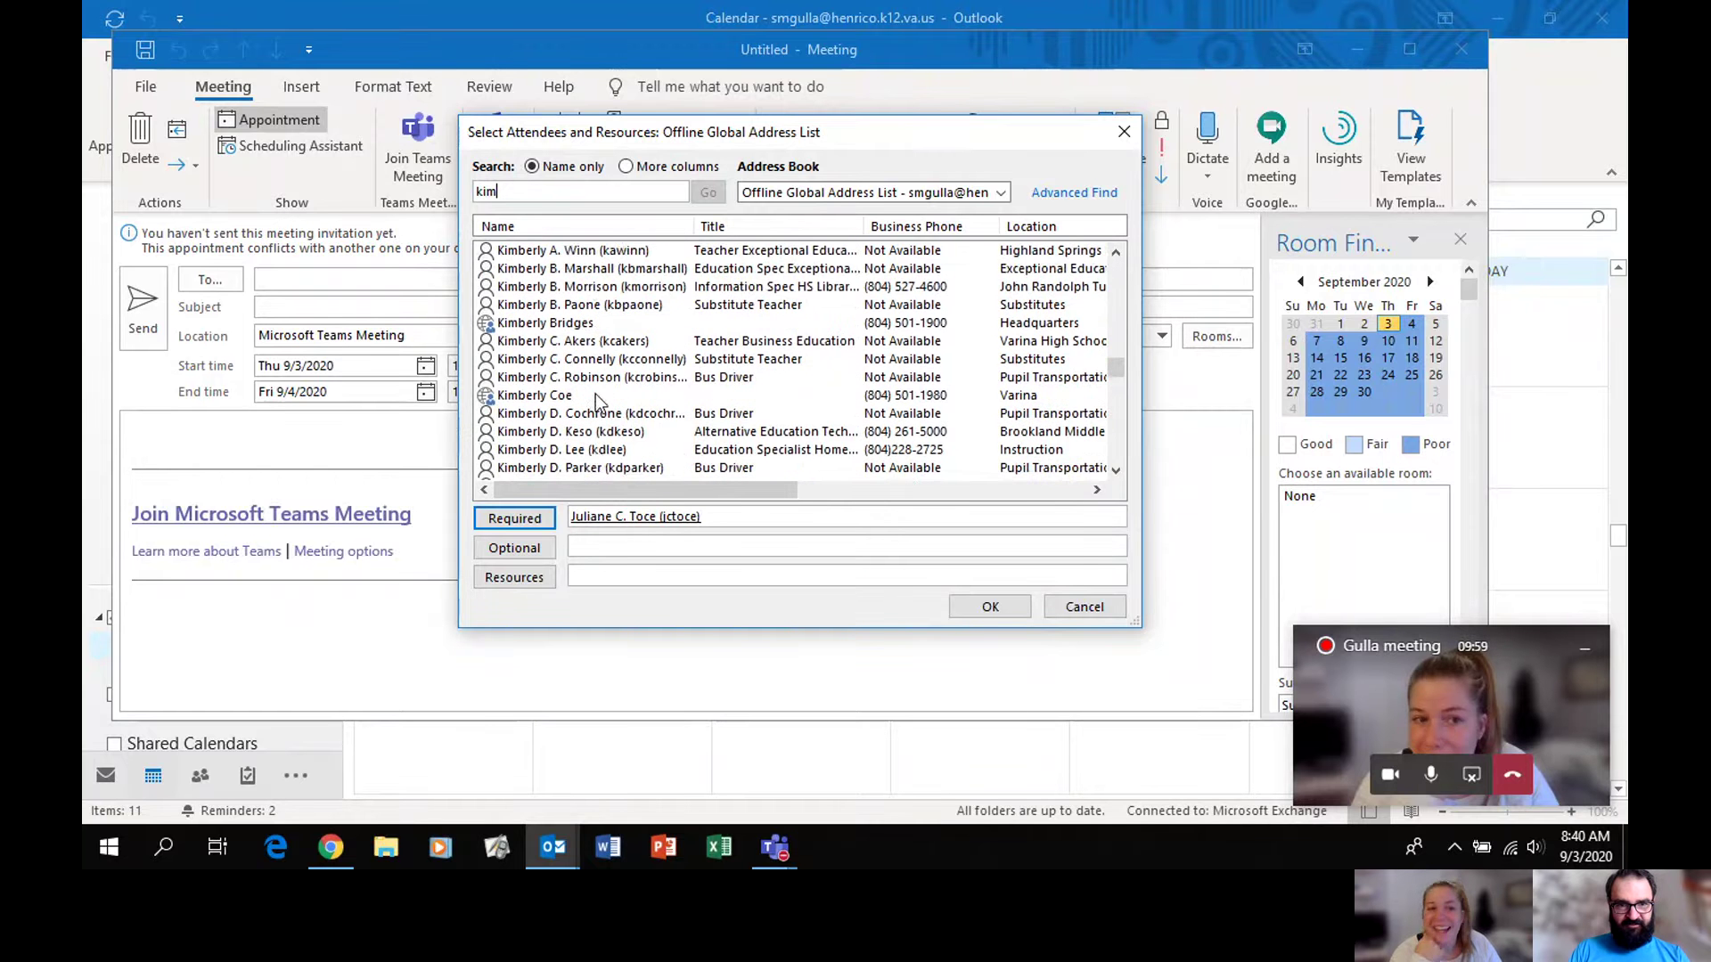
scroll(595, 399, "down", 4)
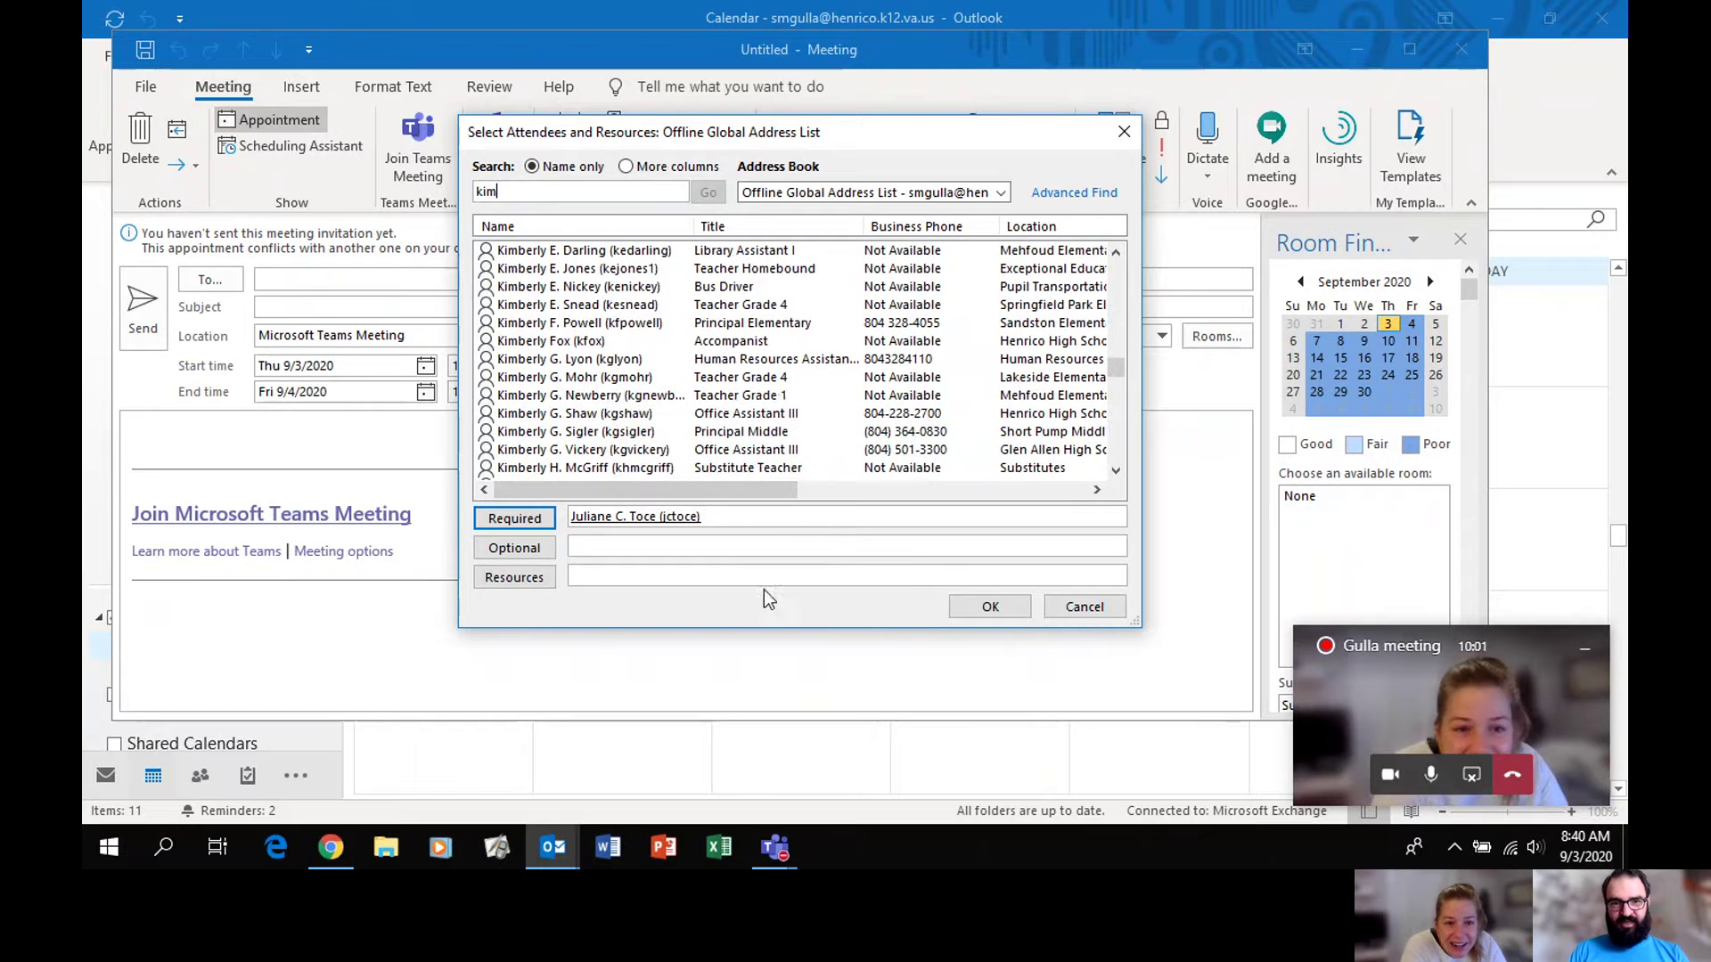
left_click(990, 606)
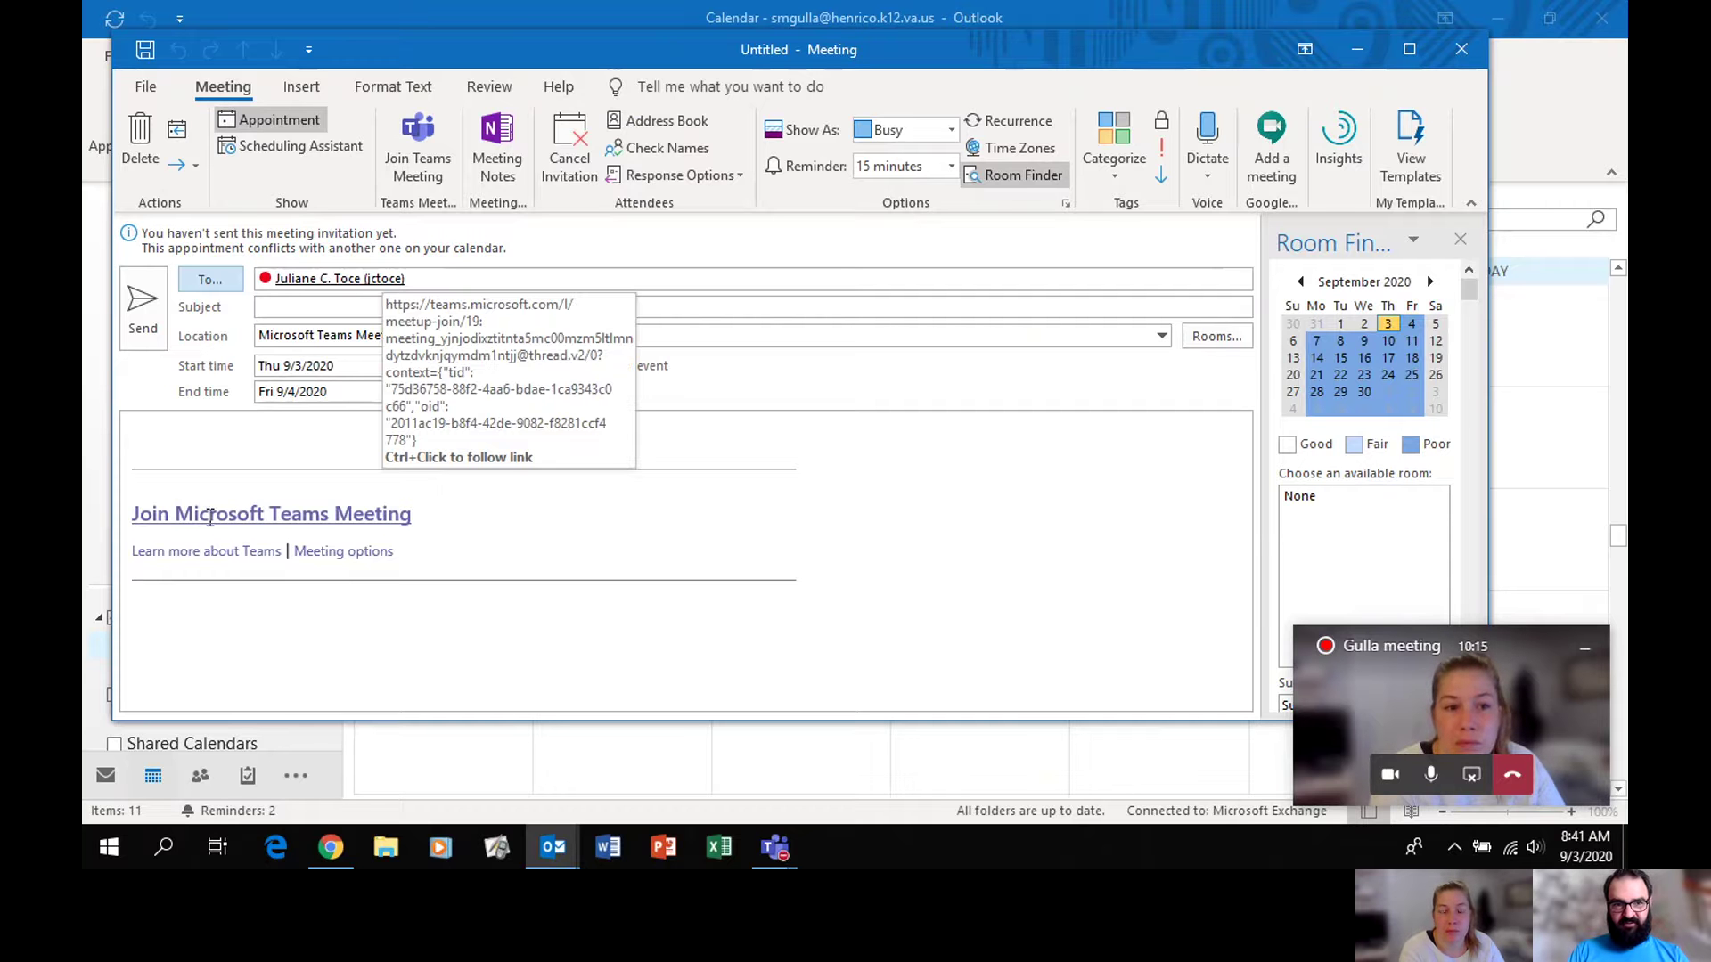
Step: Copy the Join Microsoft Teams Meeting hyperlink and open the Meeting options page from the invitation body
left_click(210, 518)
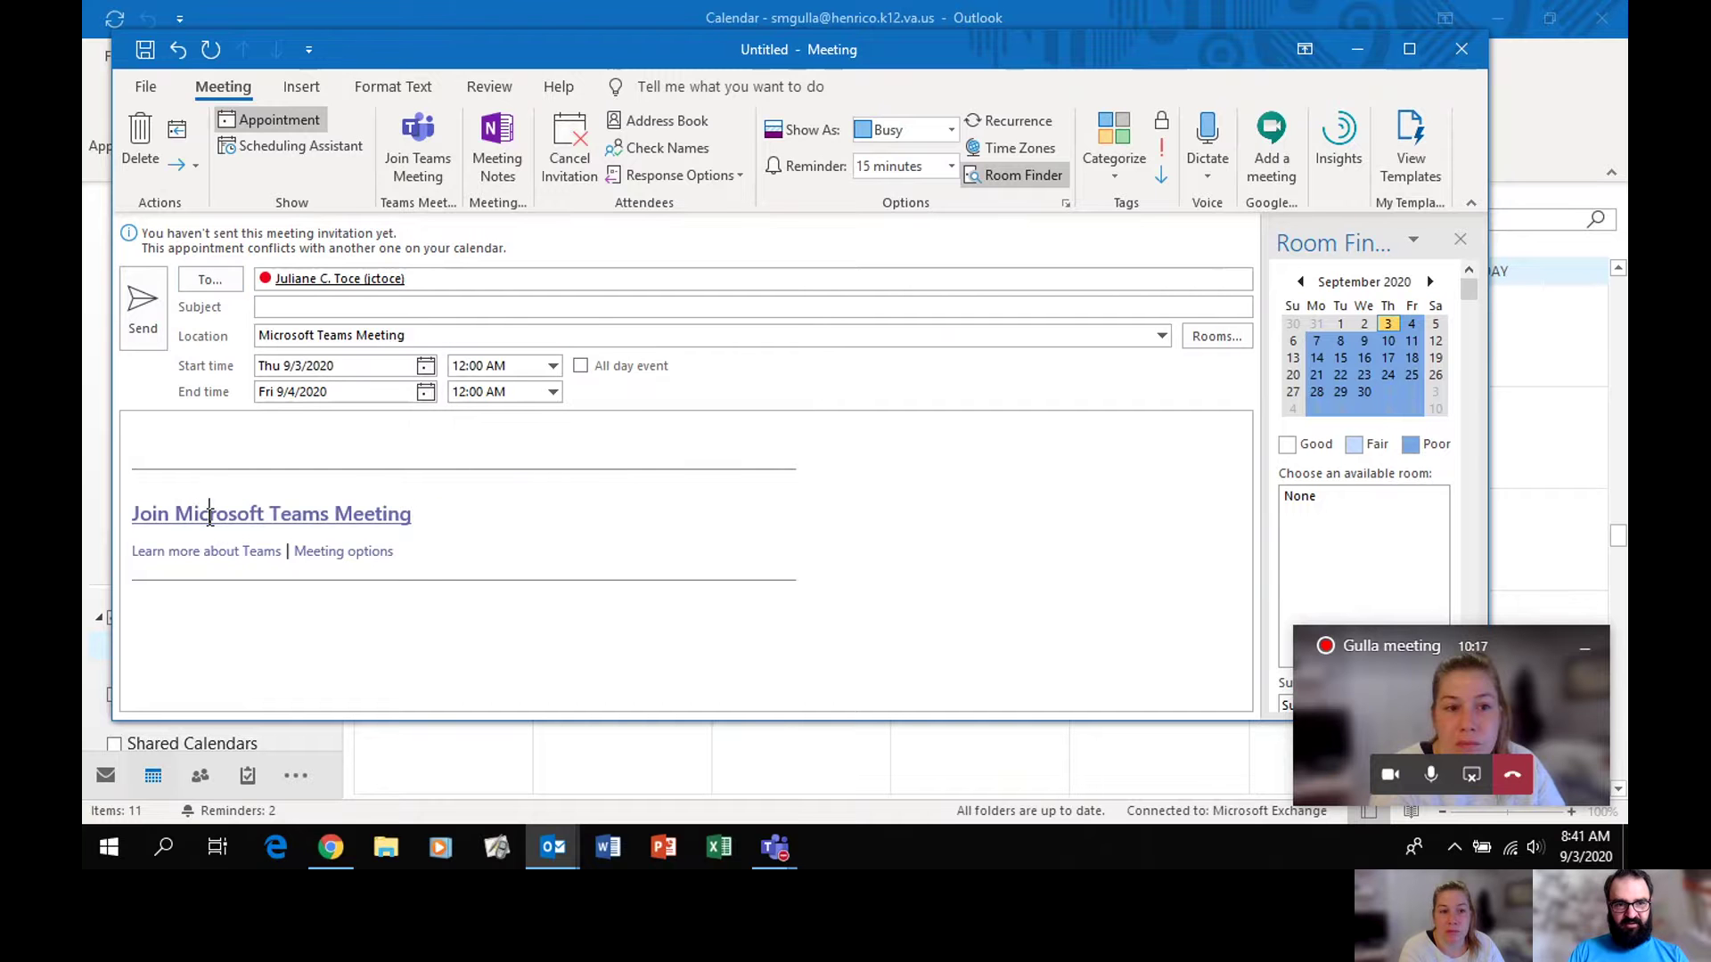
right_click(210, 517)
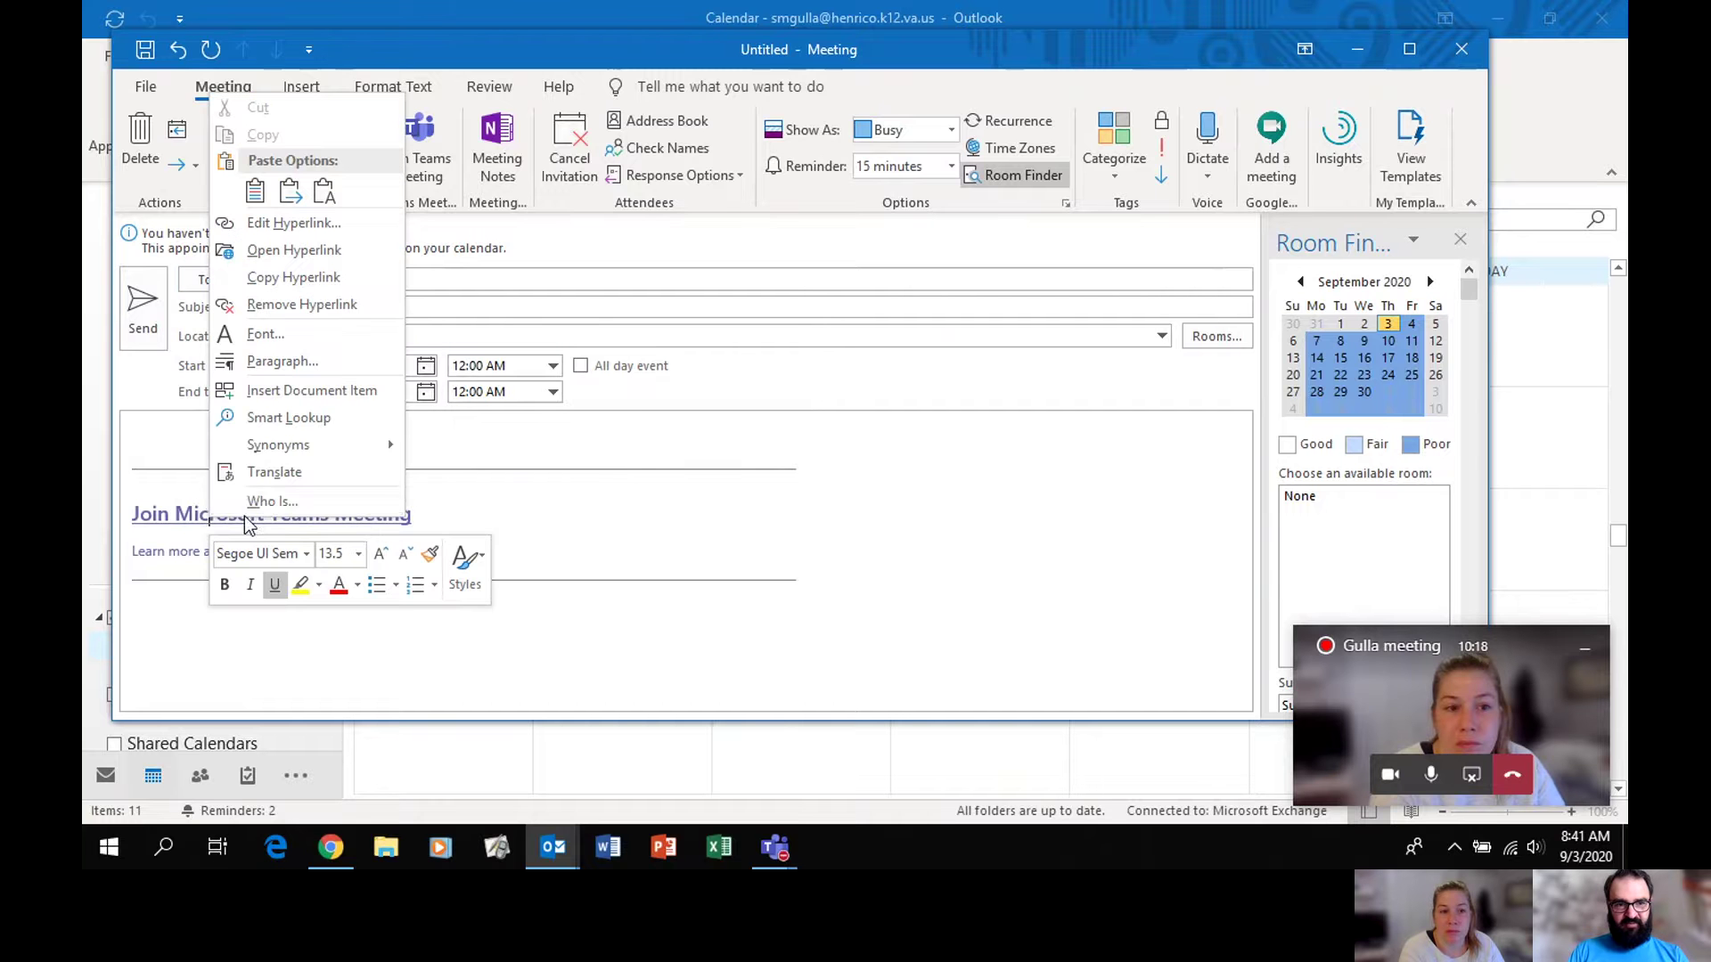
left_click(290, 282)
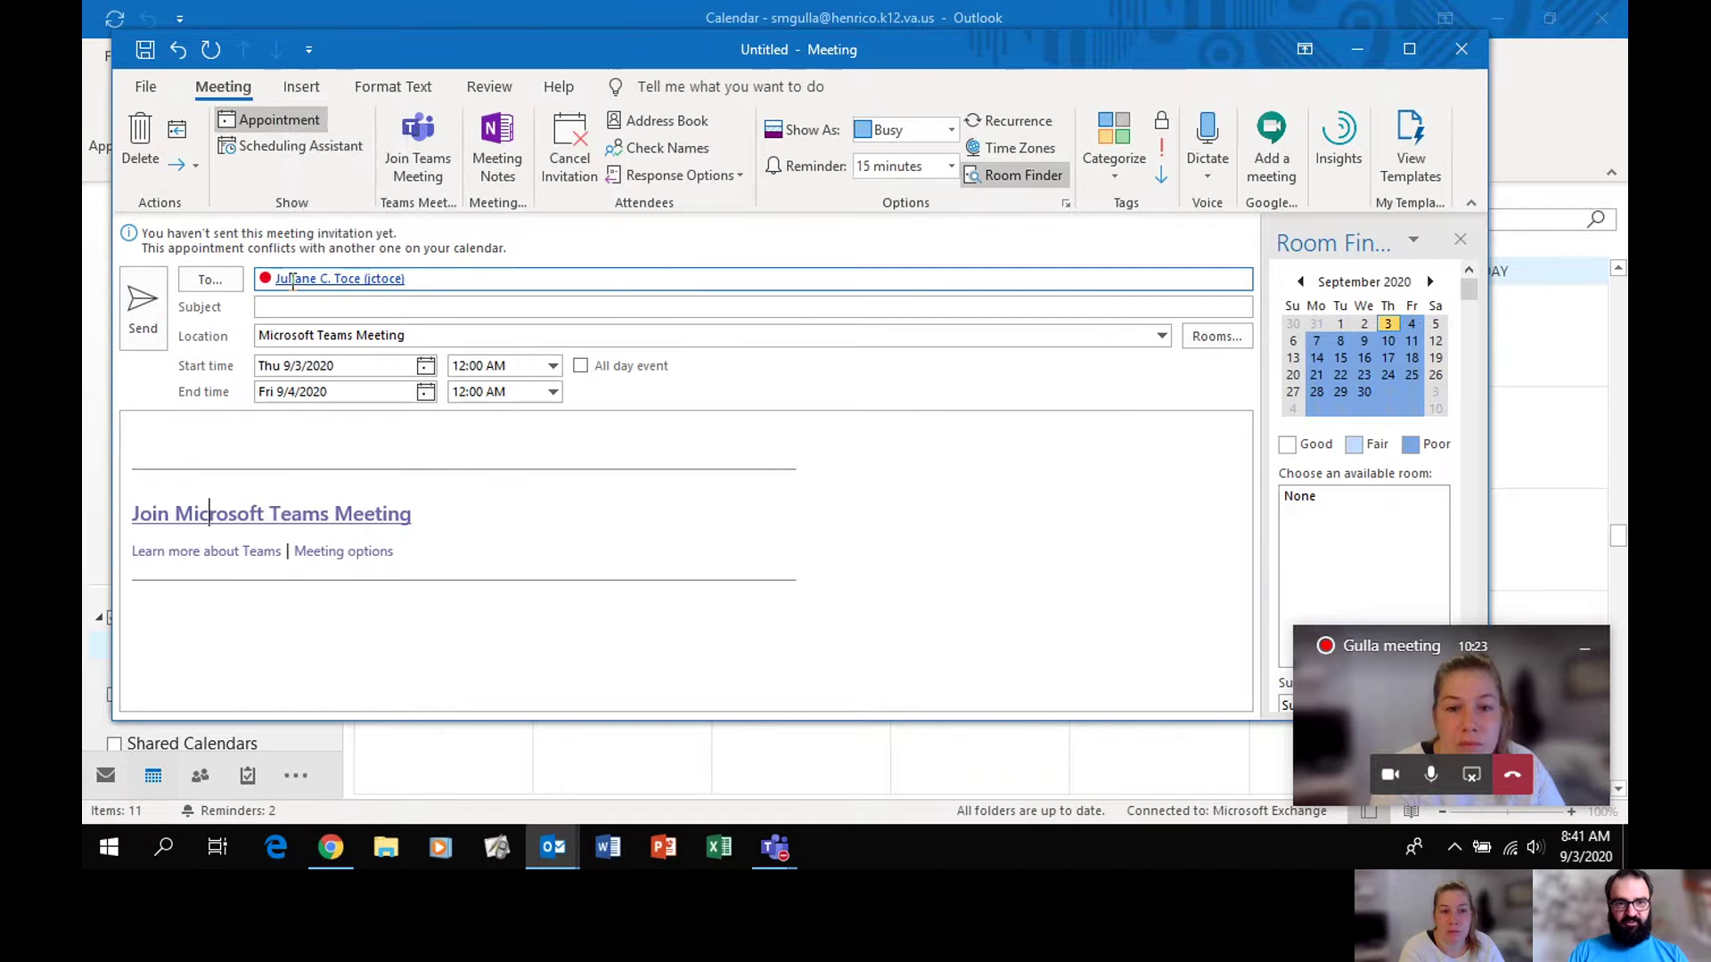
left_click(368, 557, "ctrl")
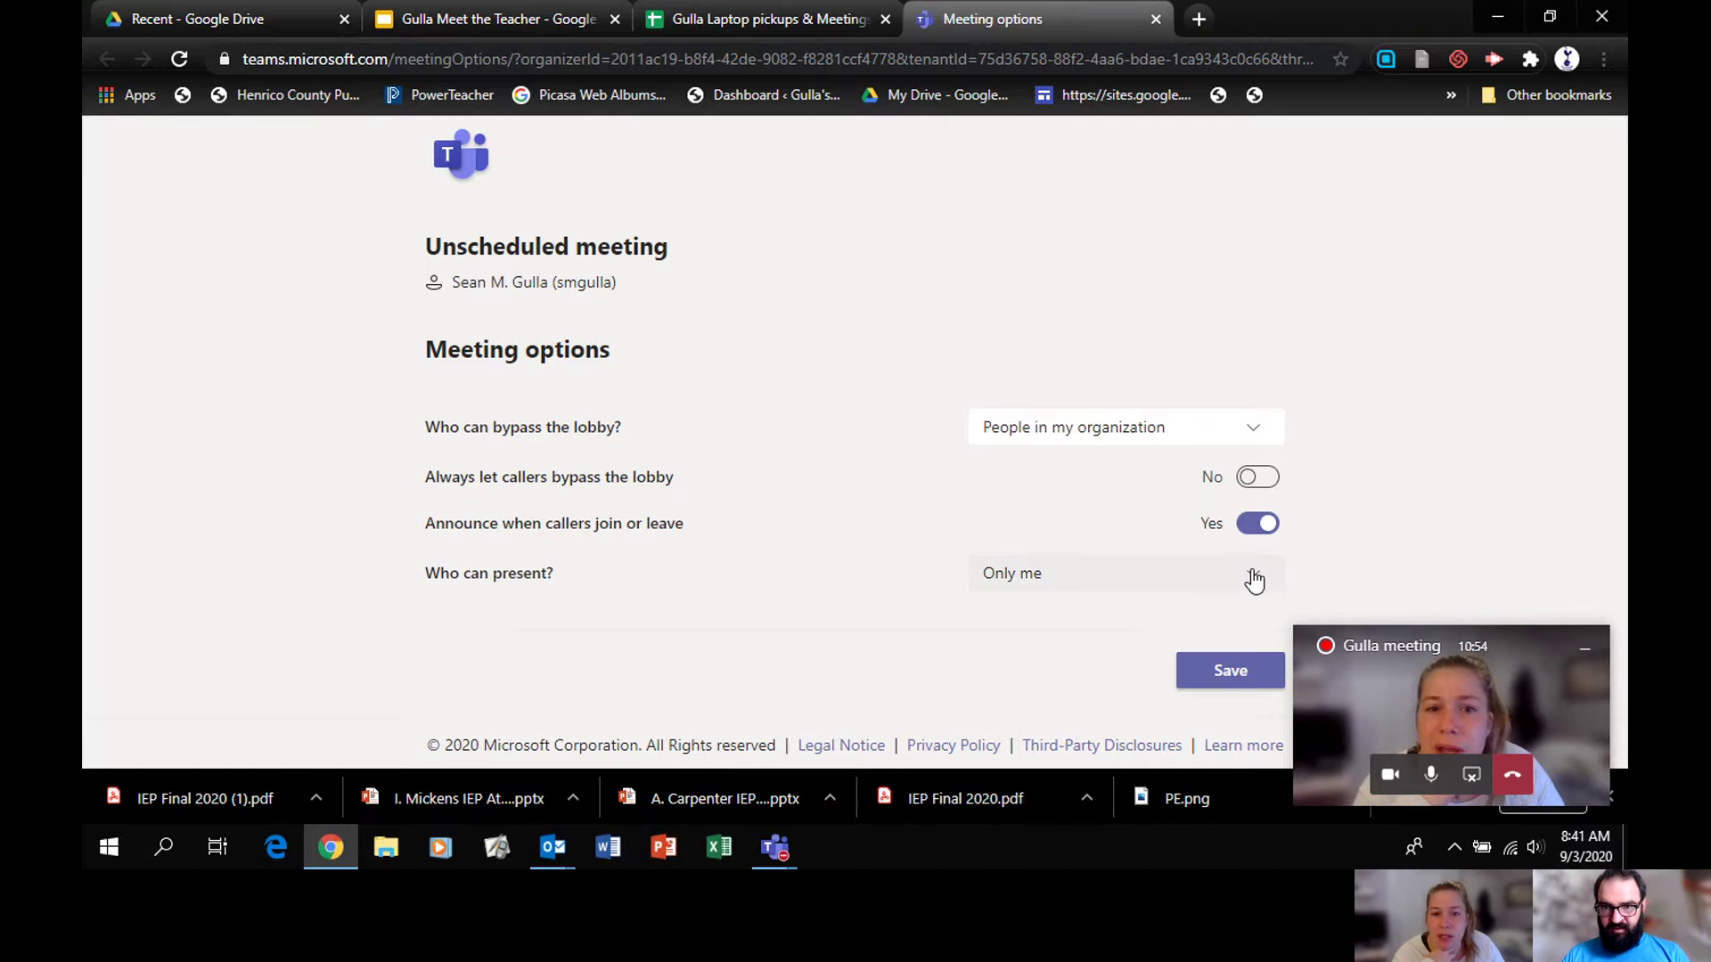
Step: Set who can bypass the lobby to Only me and who can present to Specific people
left_click(1249, 435)
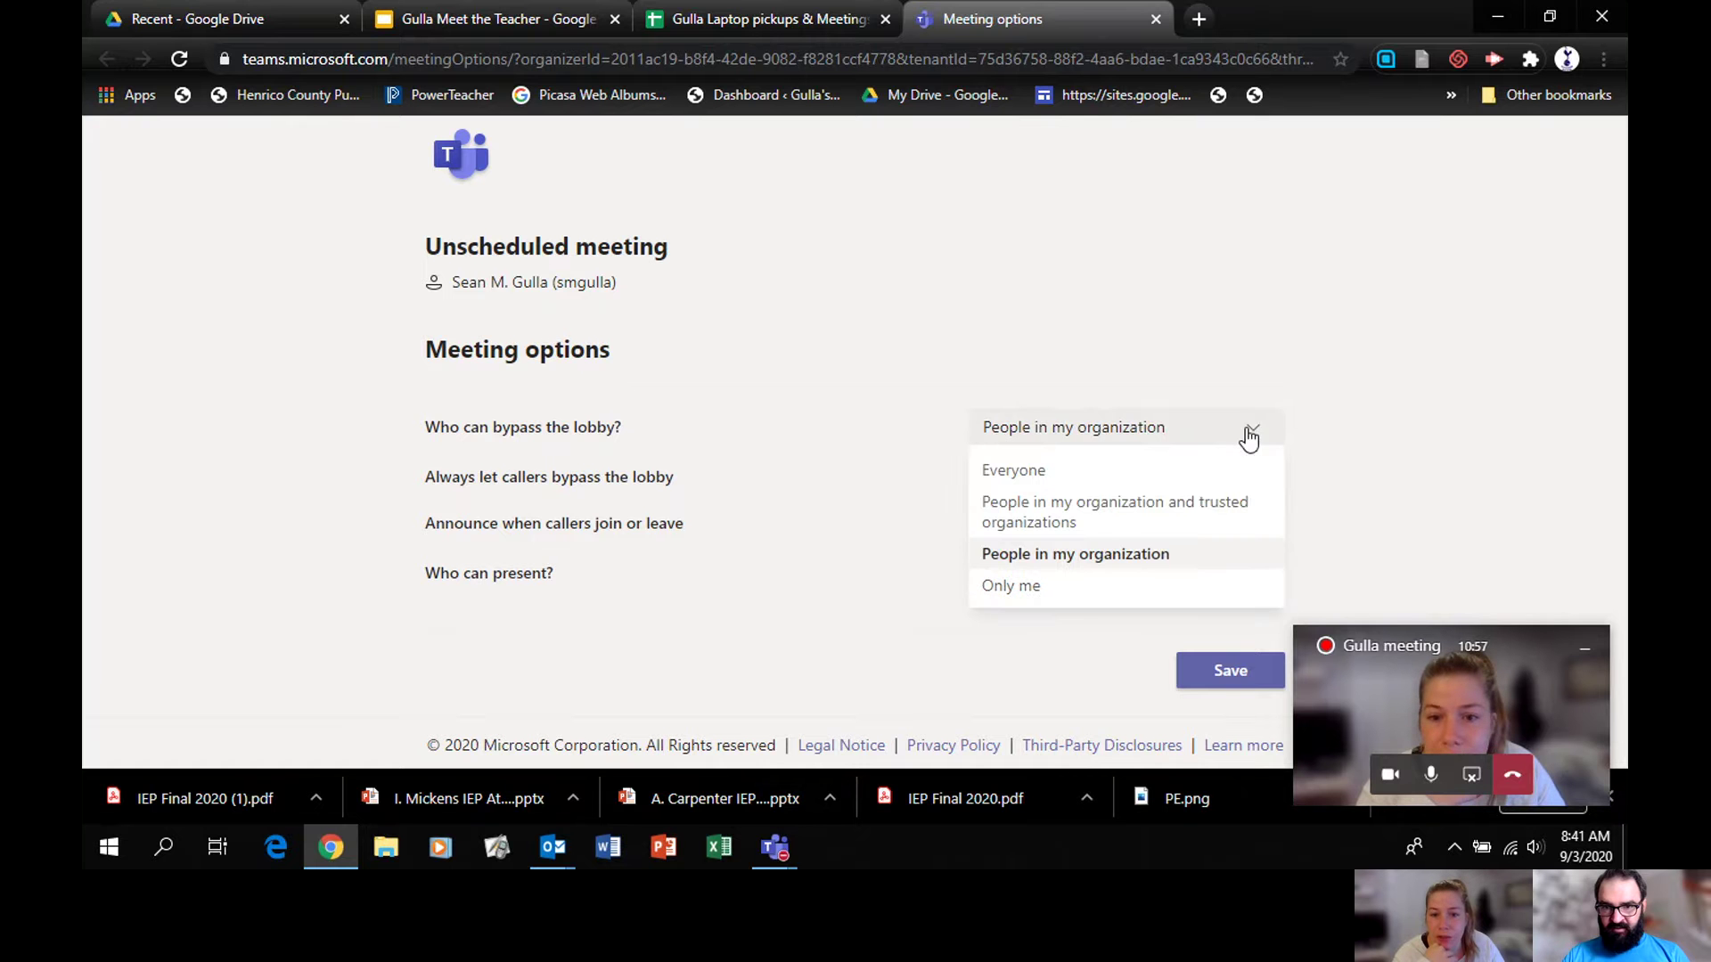
left_click(1045, 590)
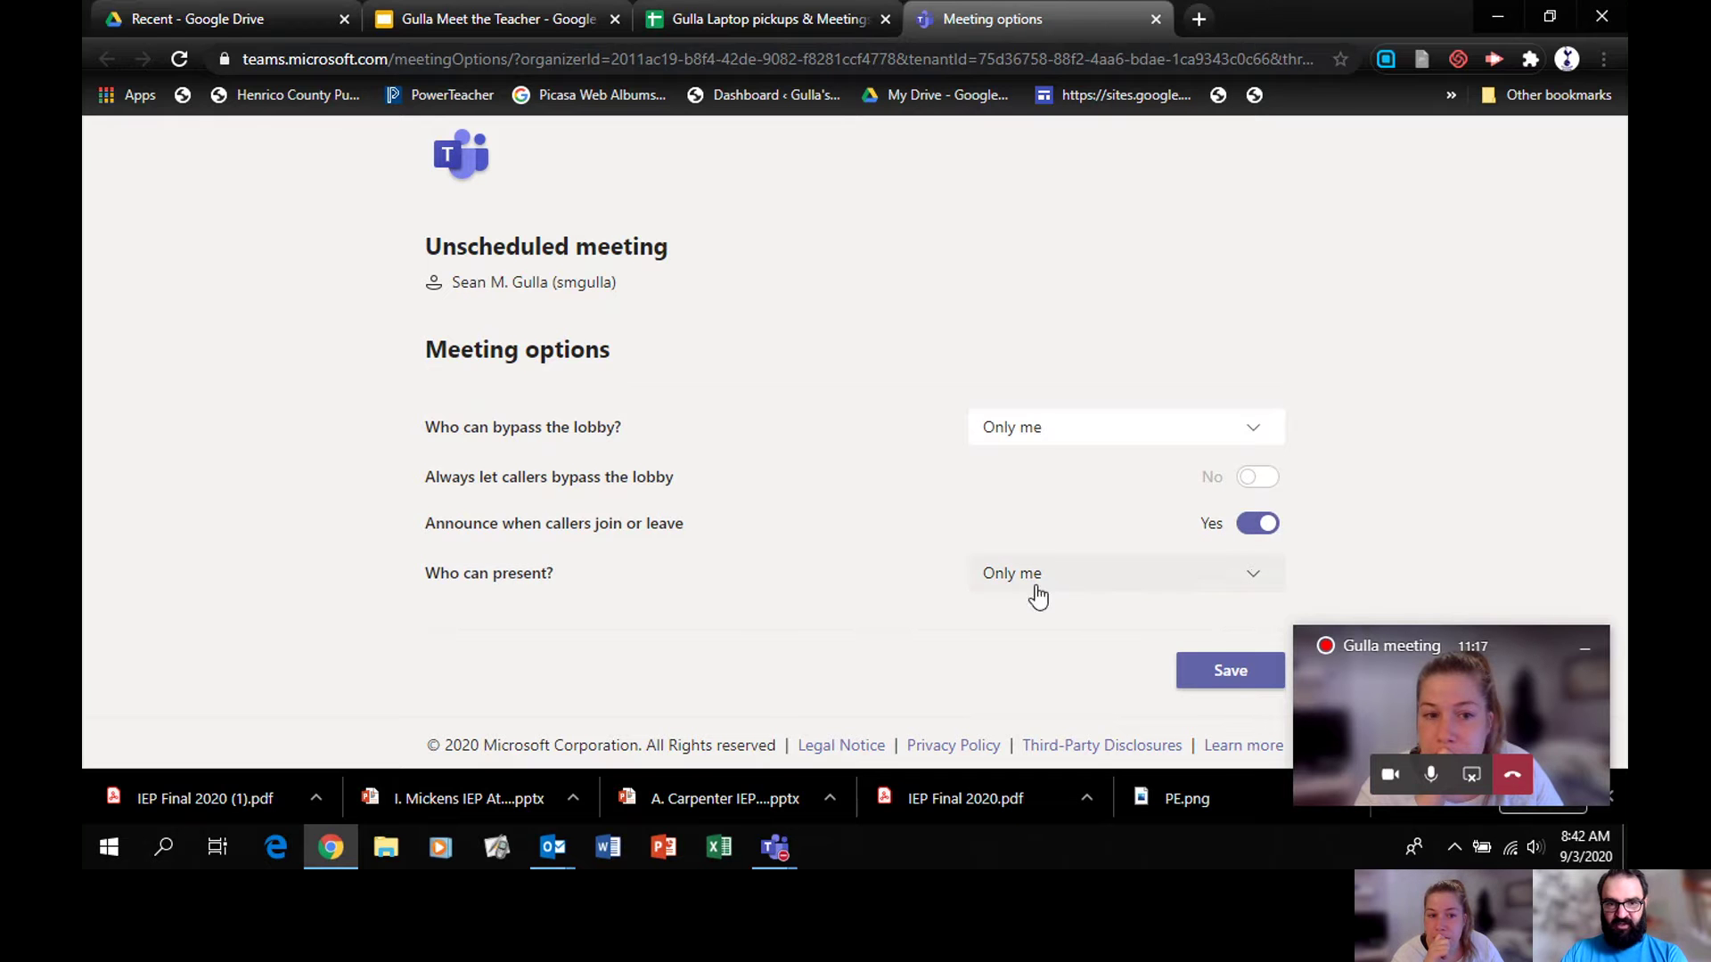
left_click(1259, 583)
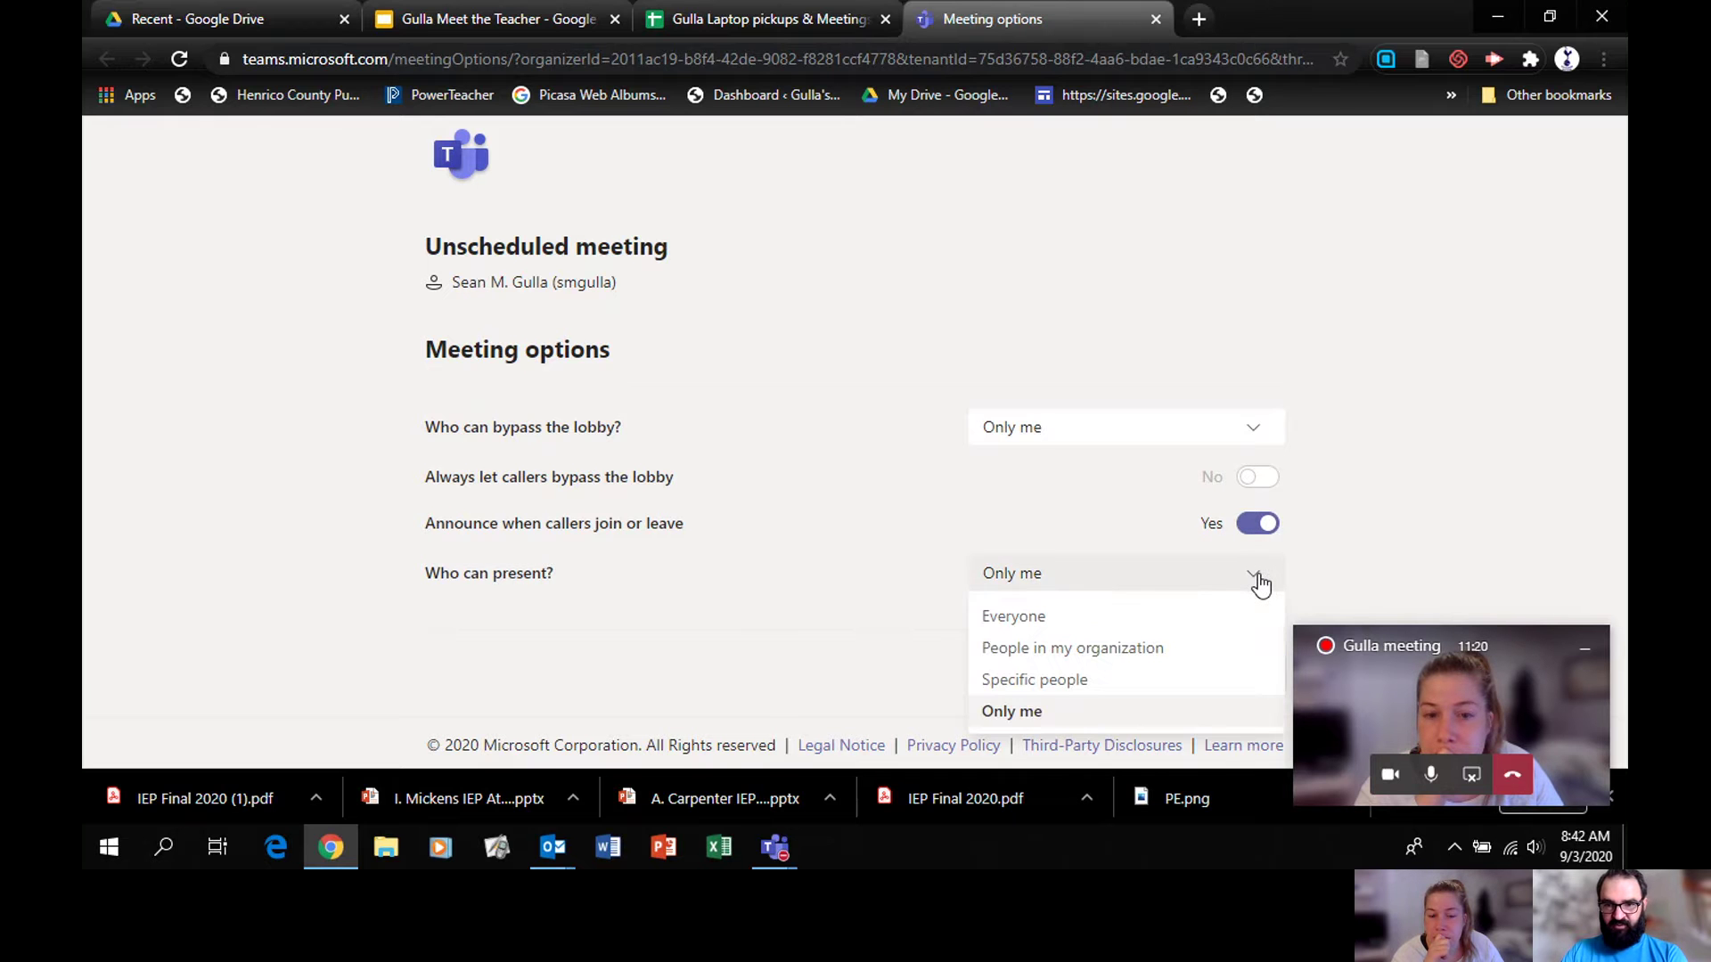
left_click(1023, 683)
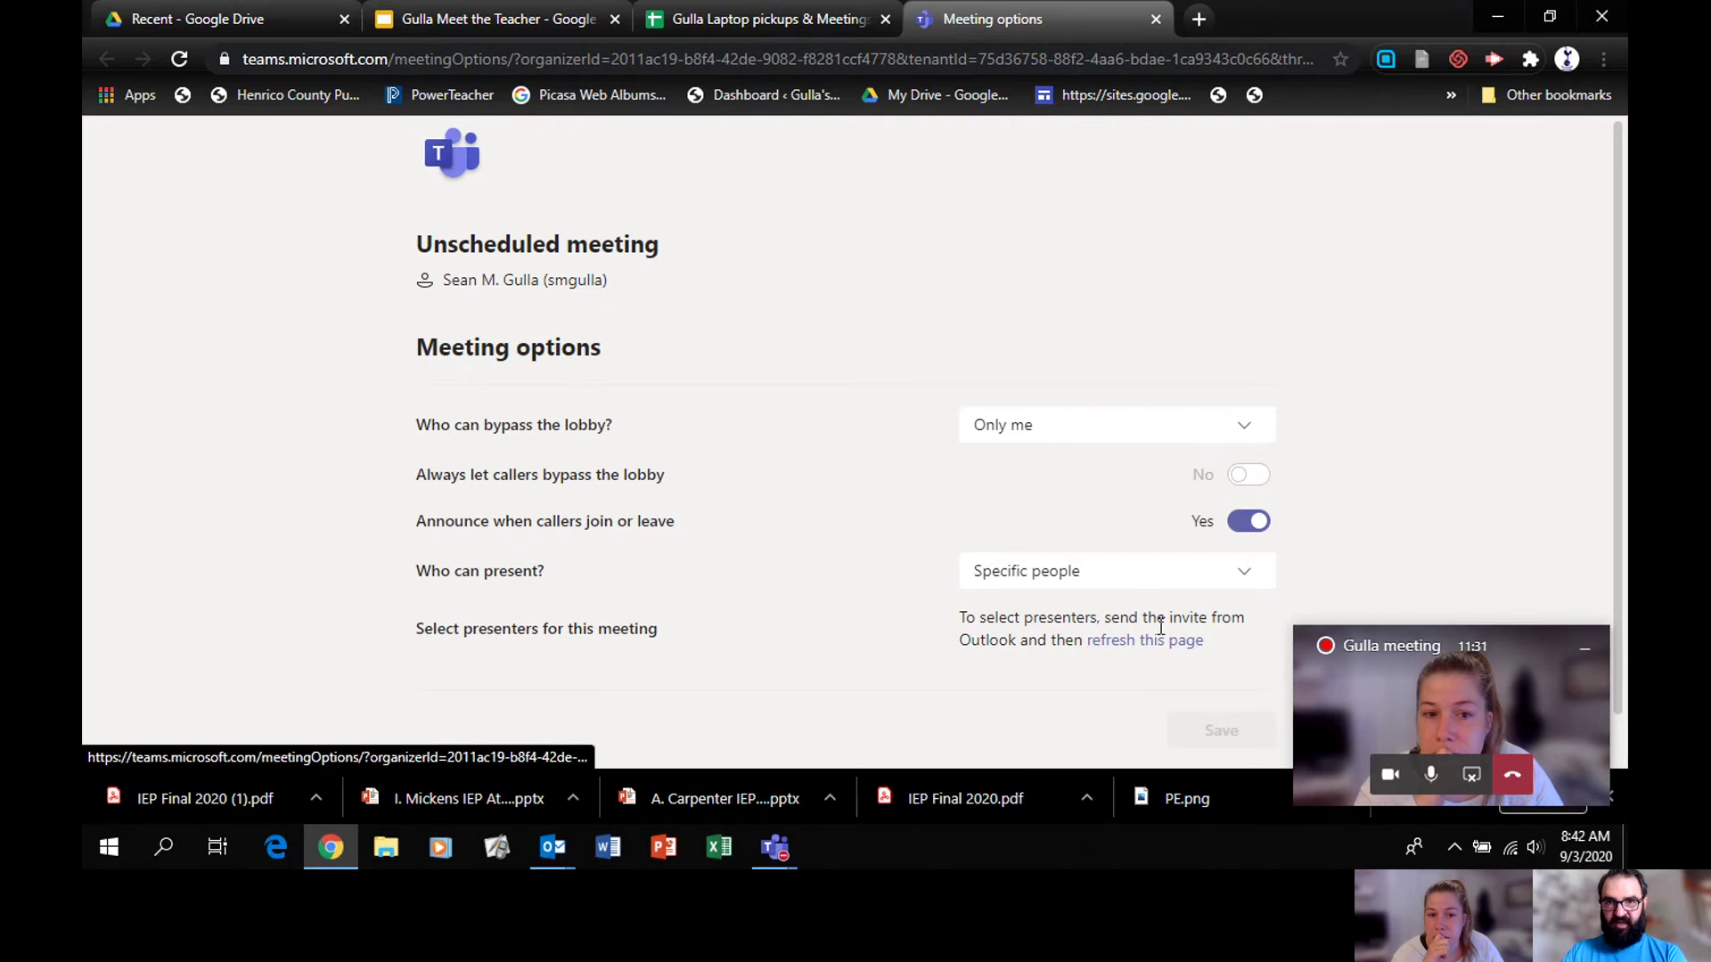
Step: Switch back to the Outlook invitation, give it the subject "test meeting" and send it
key("alt+Tab")
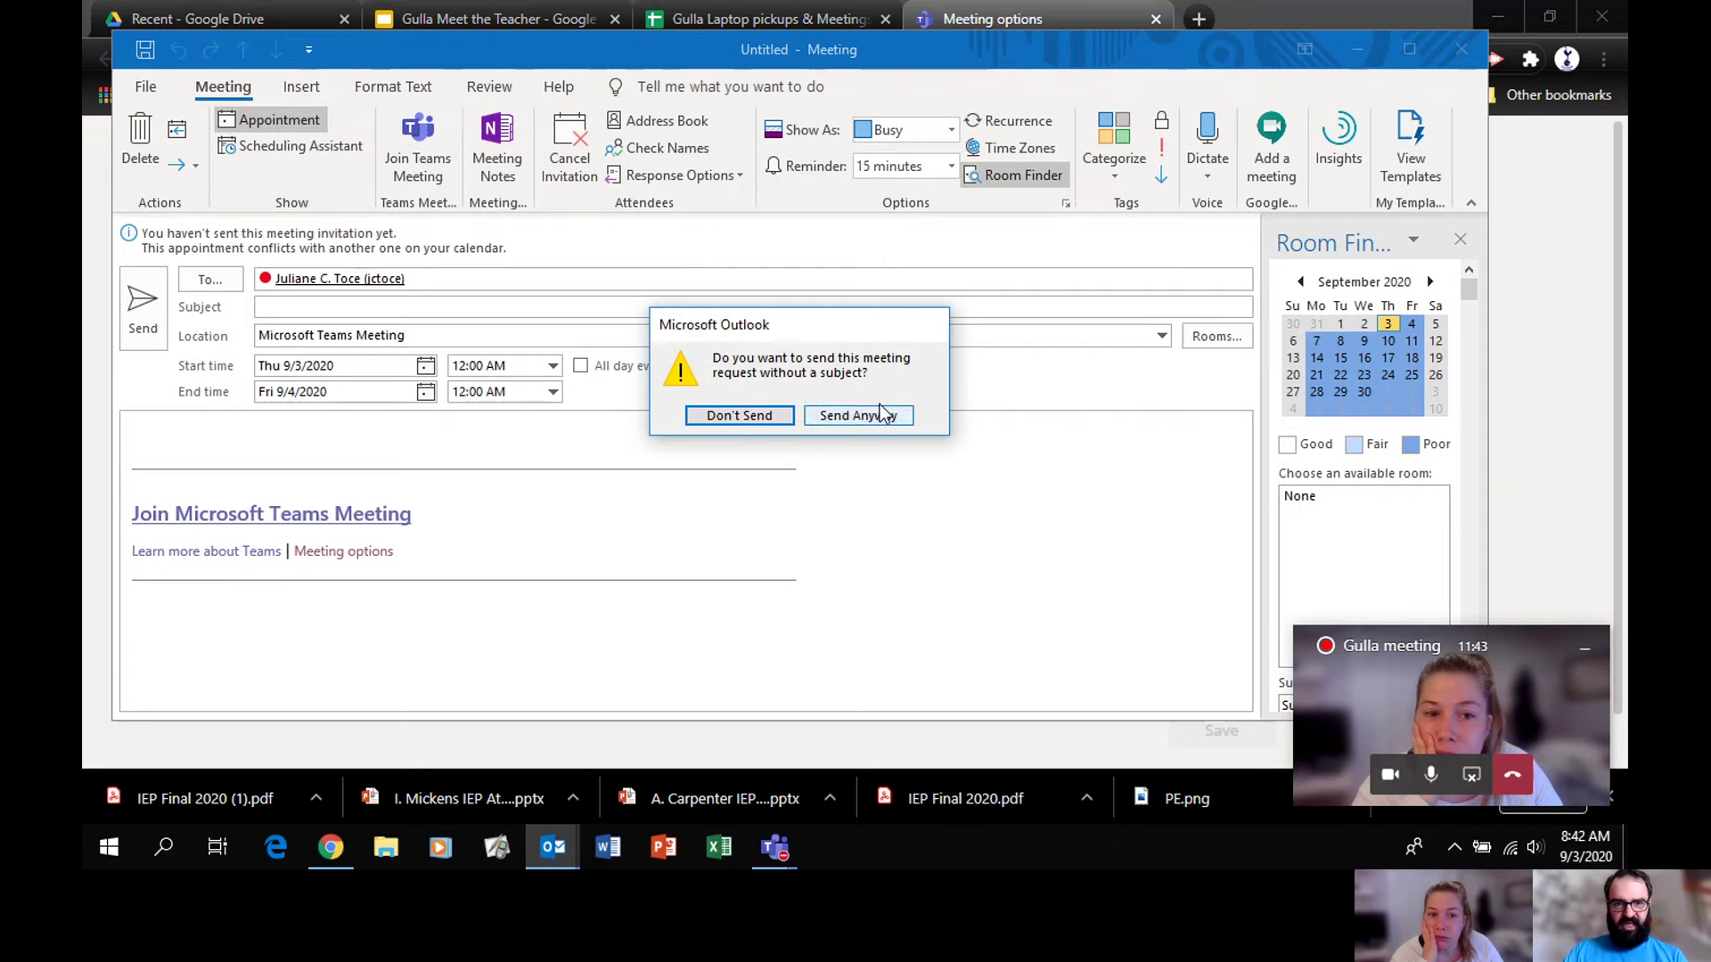
left_click(738, 416)
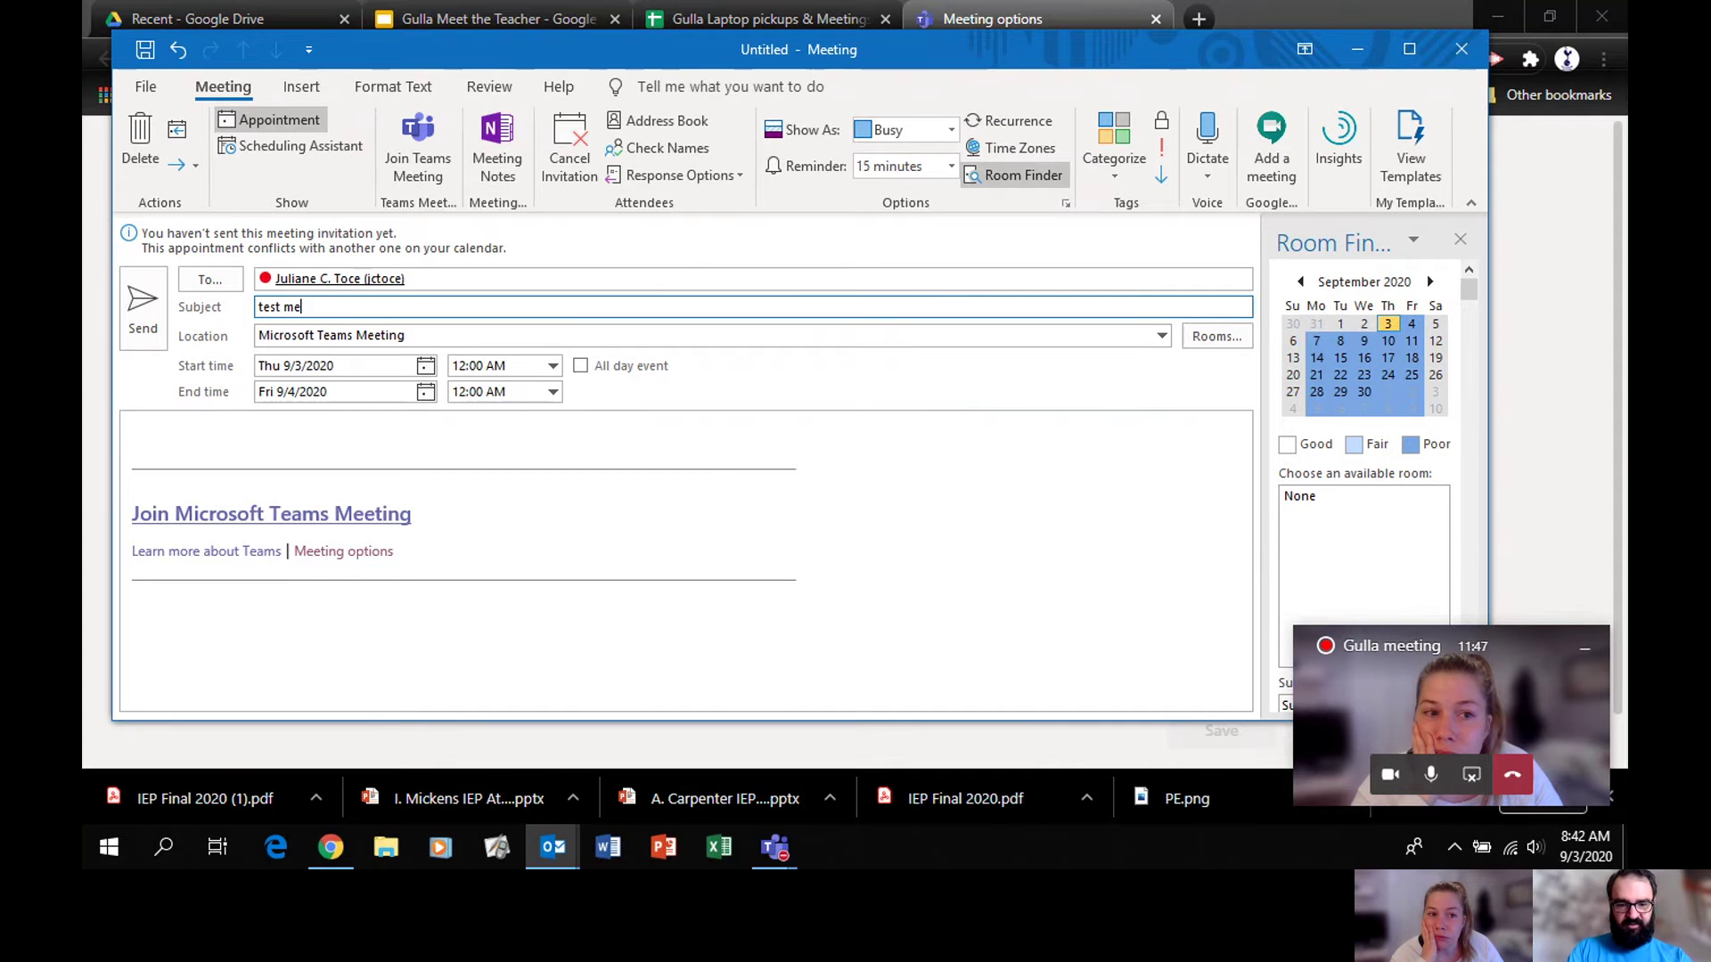
type("test meeting")
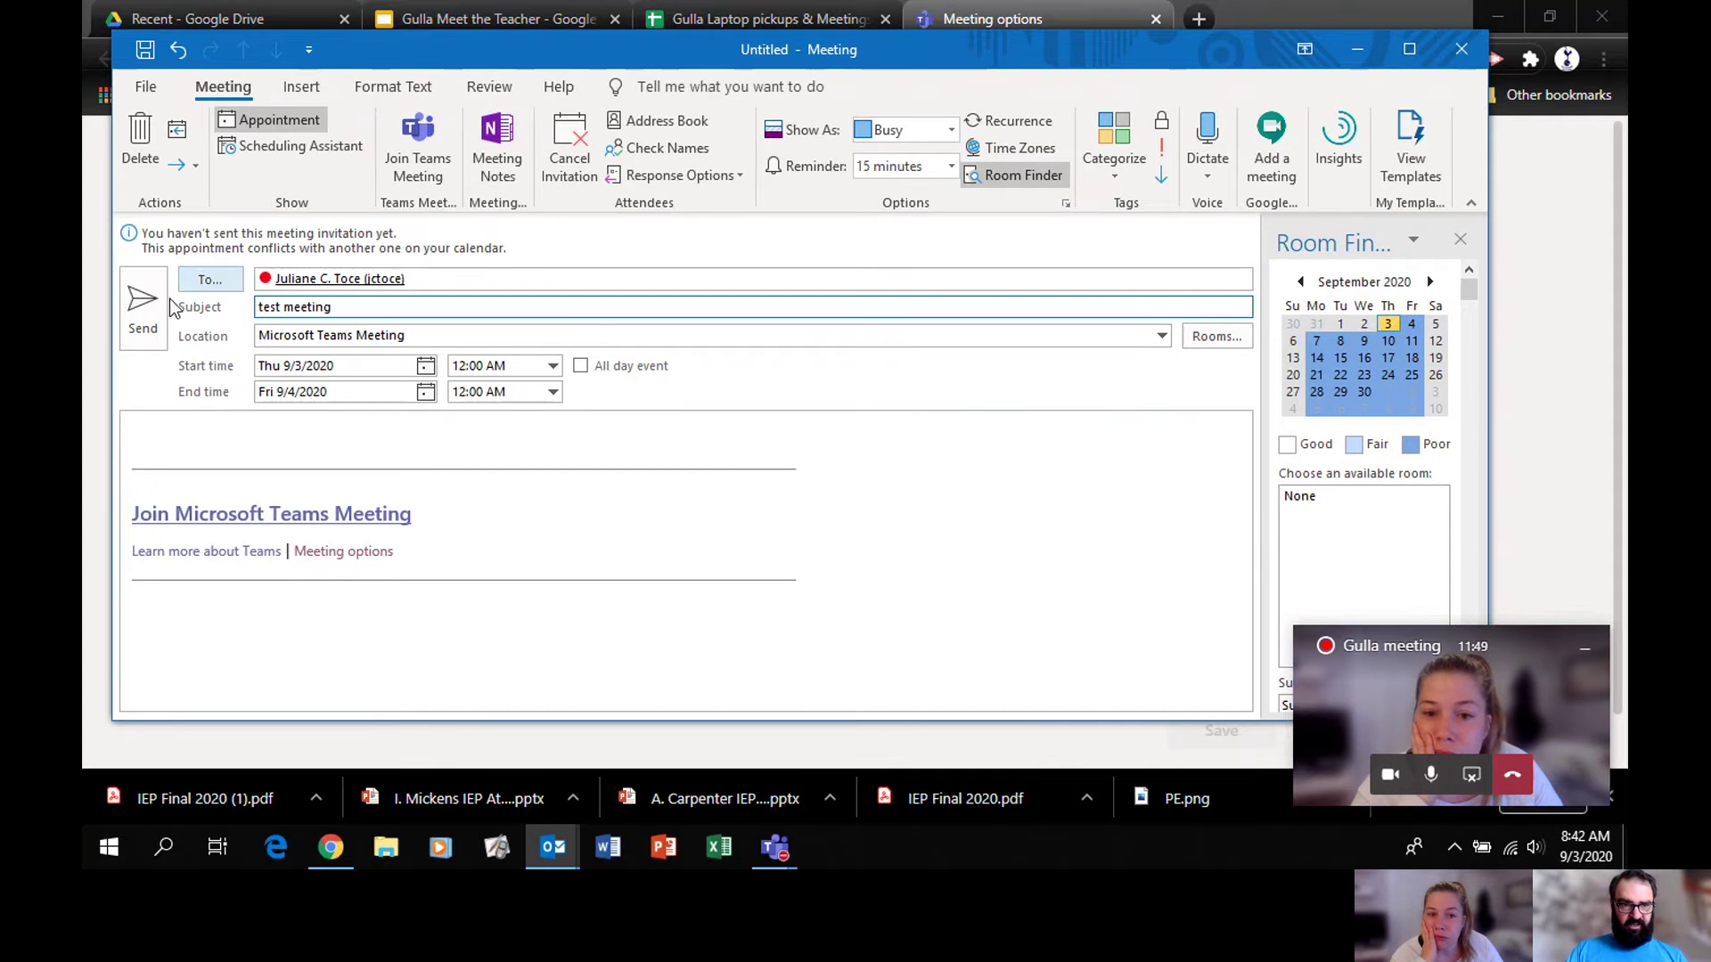
left_click(143, 308)
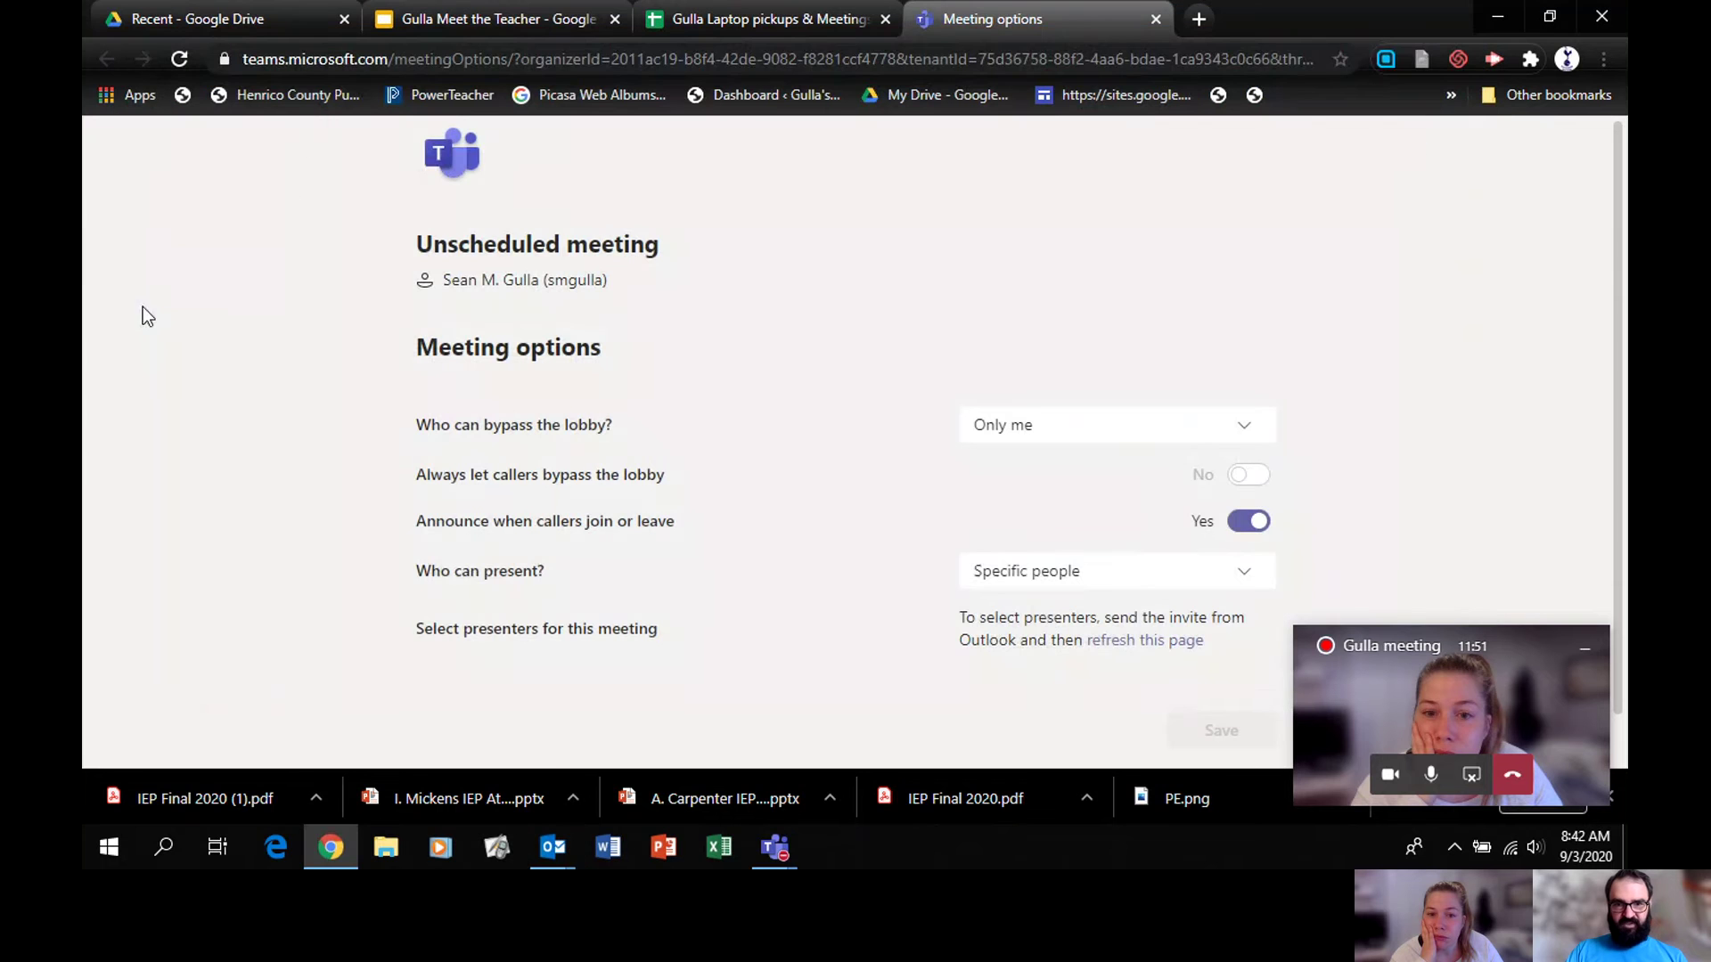
Step: Refresh the meeting options, restrict presenting to Specific people, choose the invited attendee as presenter and save
left_click(1141, 641)
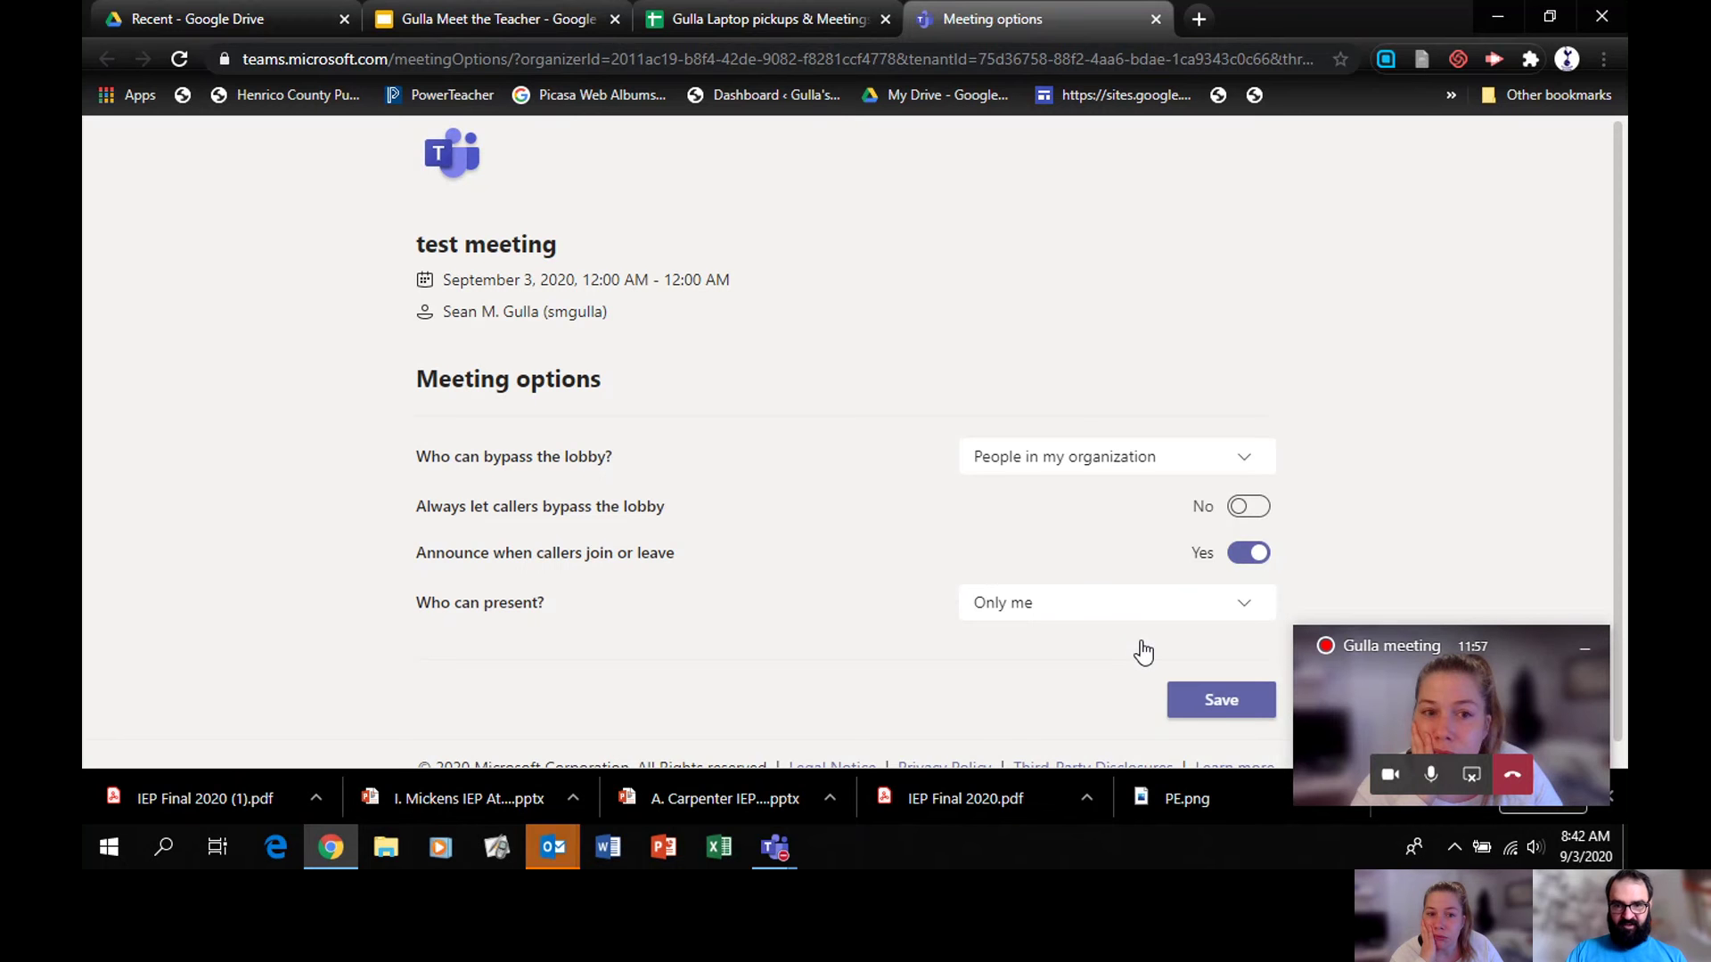
left_click(1242, 603)
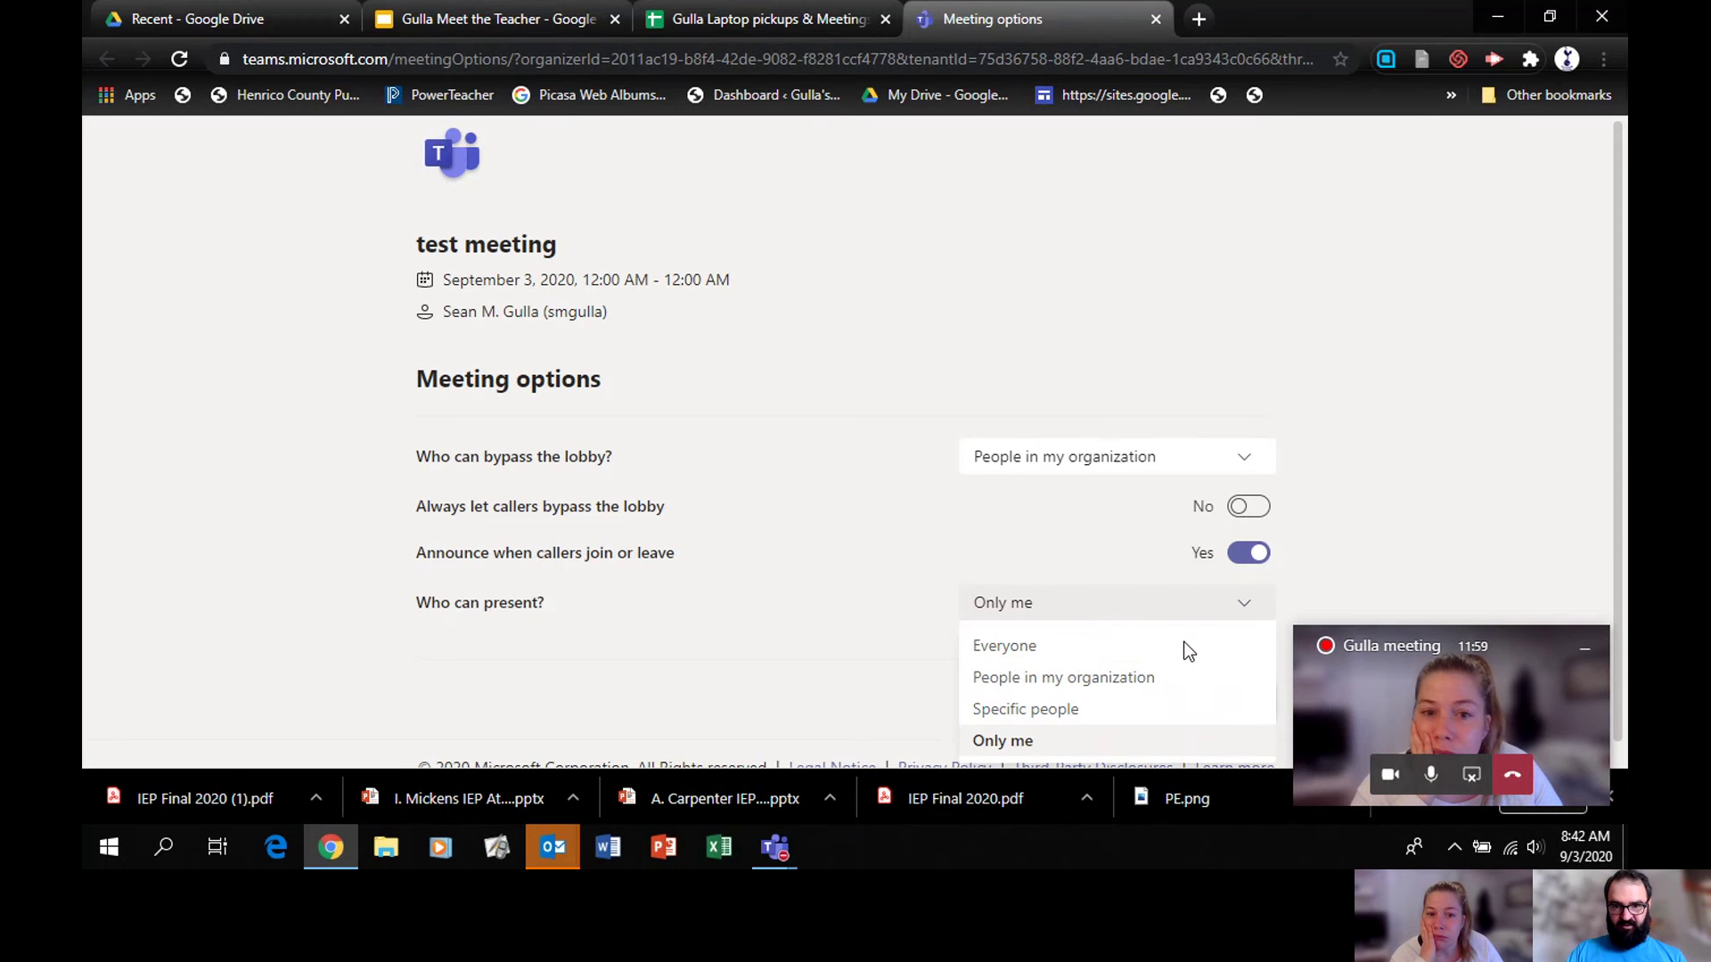
left_click(1023, 709)
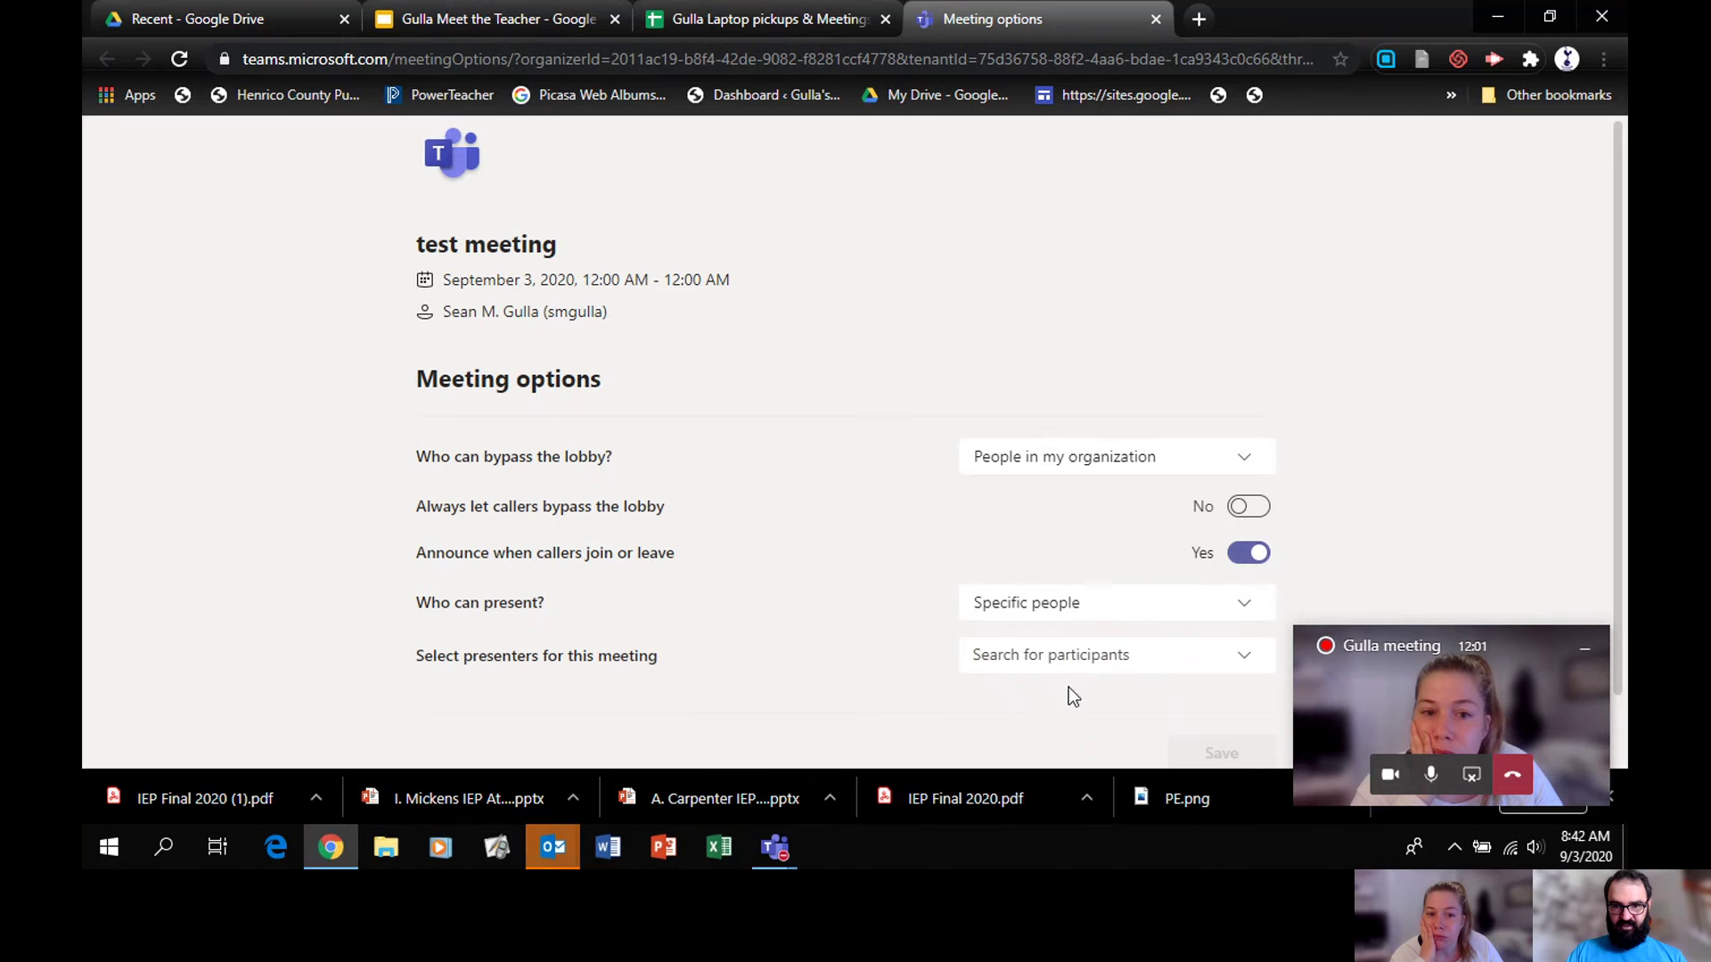
left_click(1243, 660)
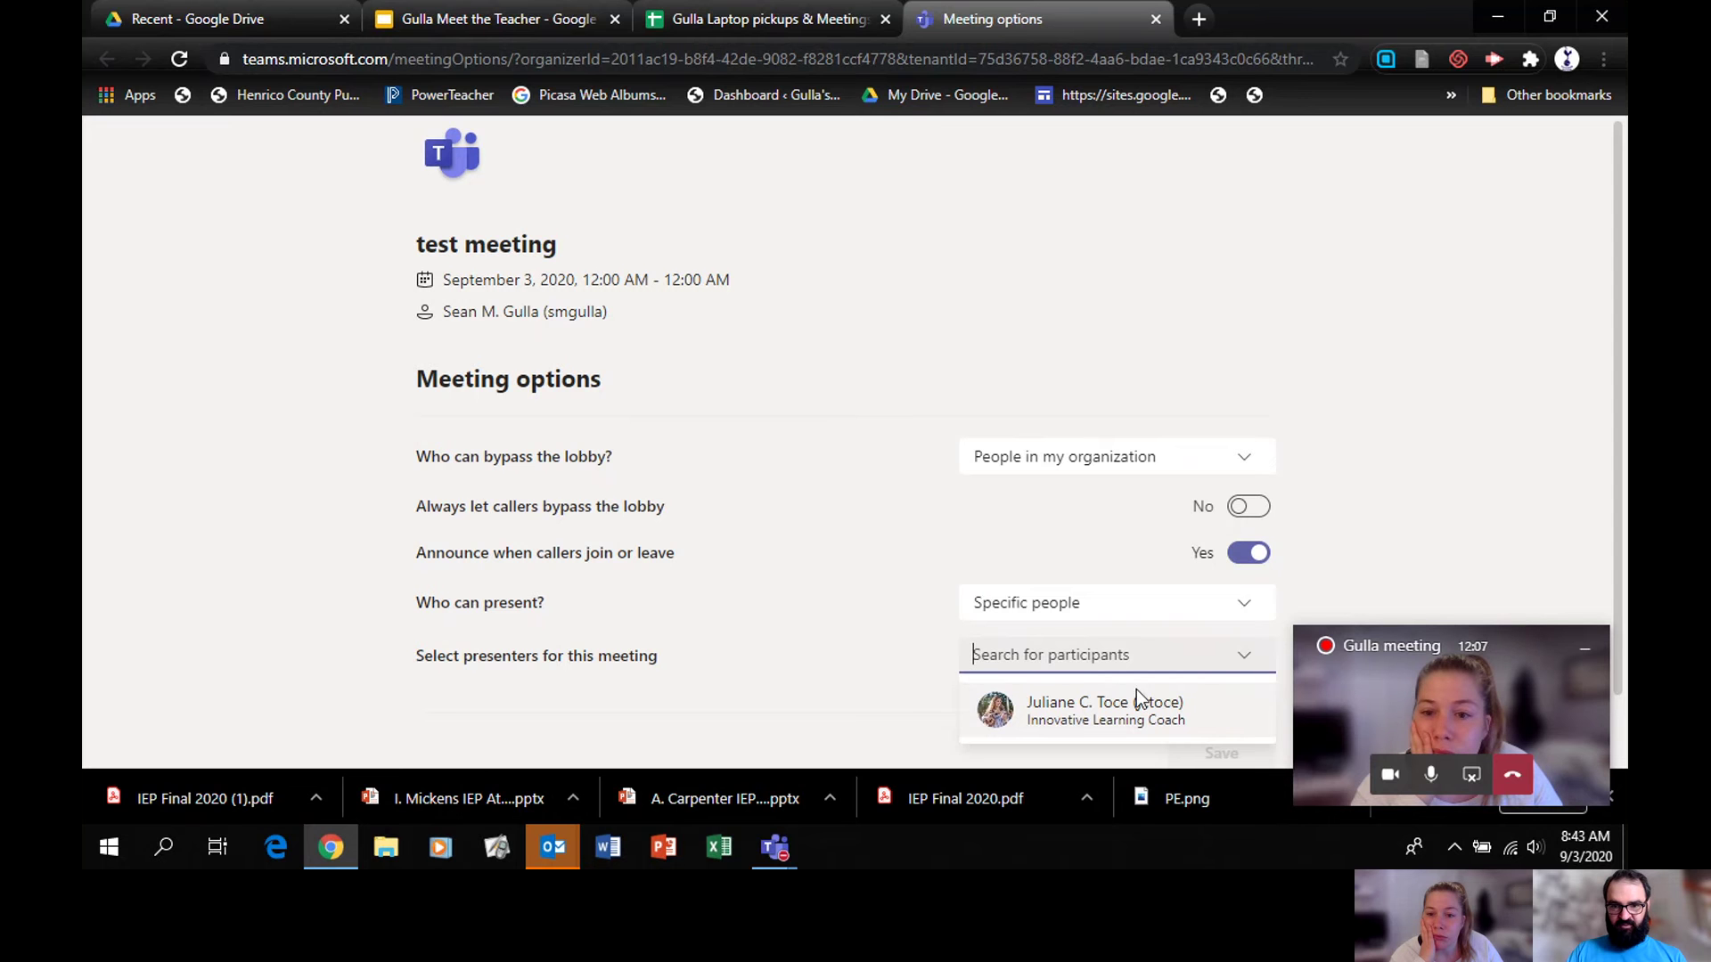
left_click(1076, 709)
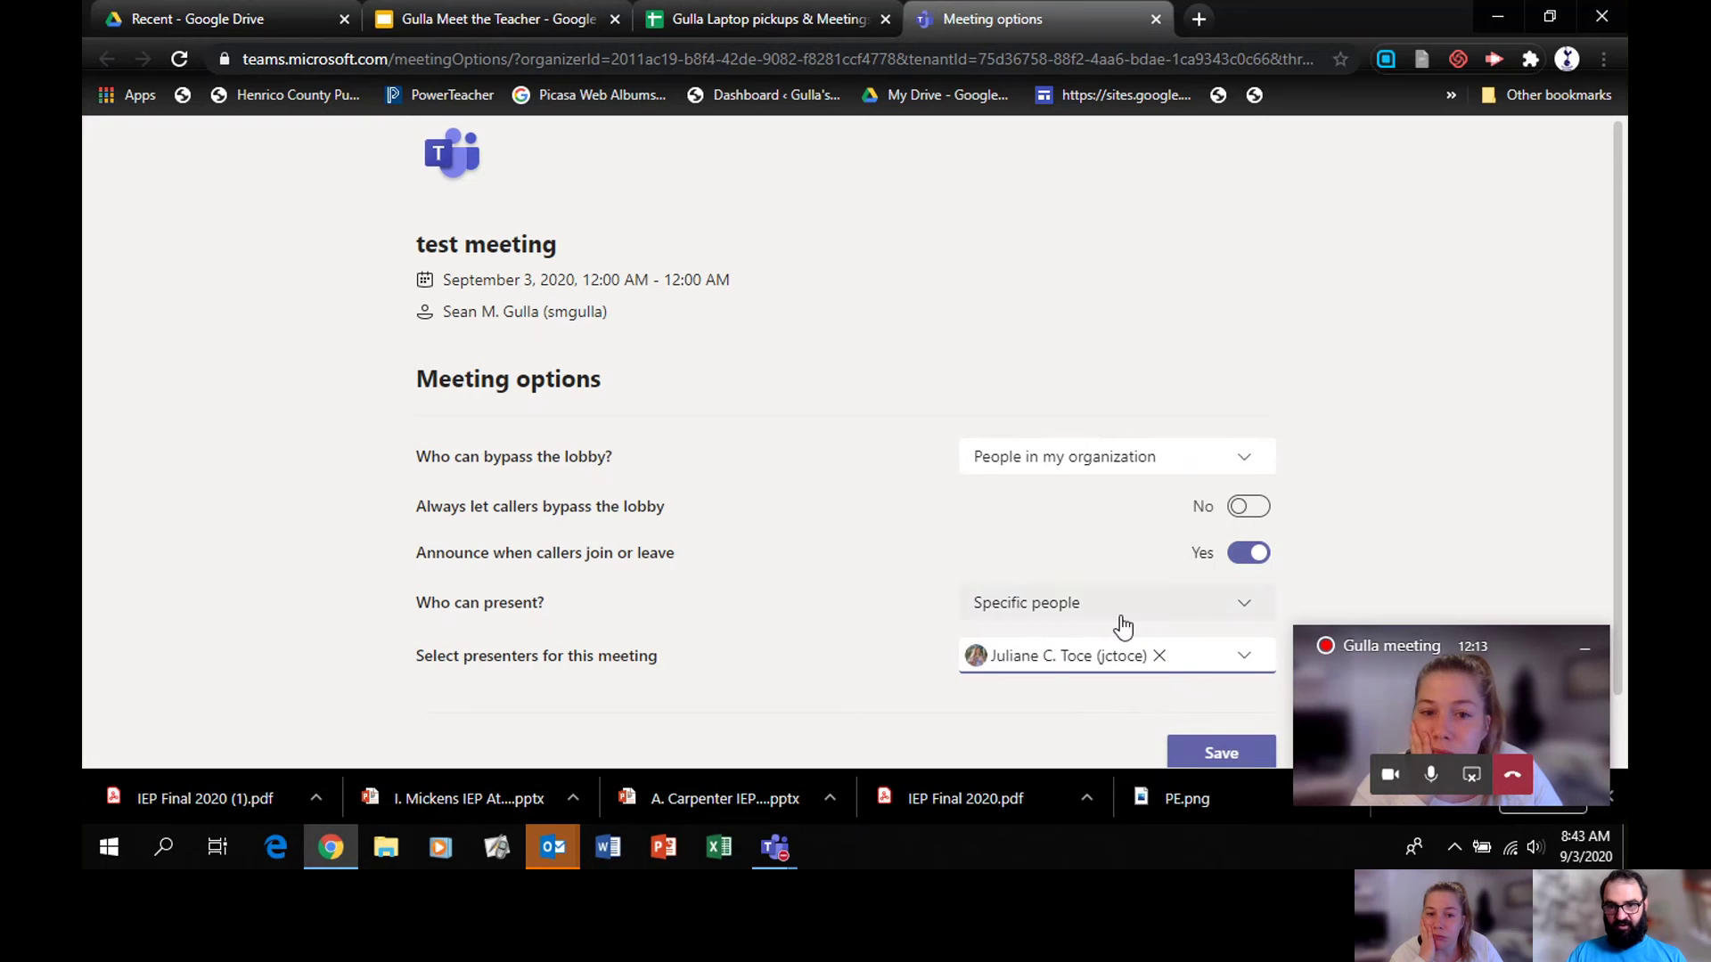
left_click(1213, 751)
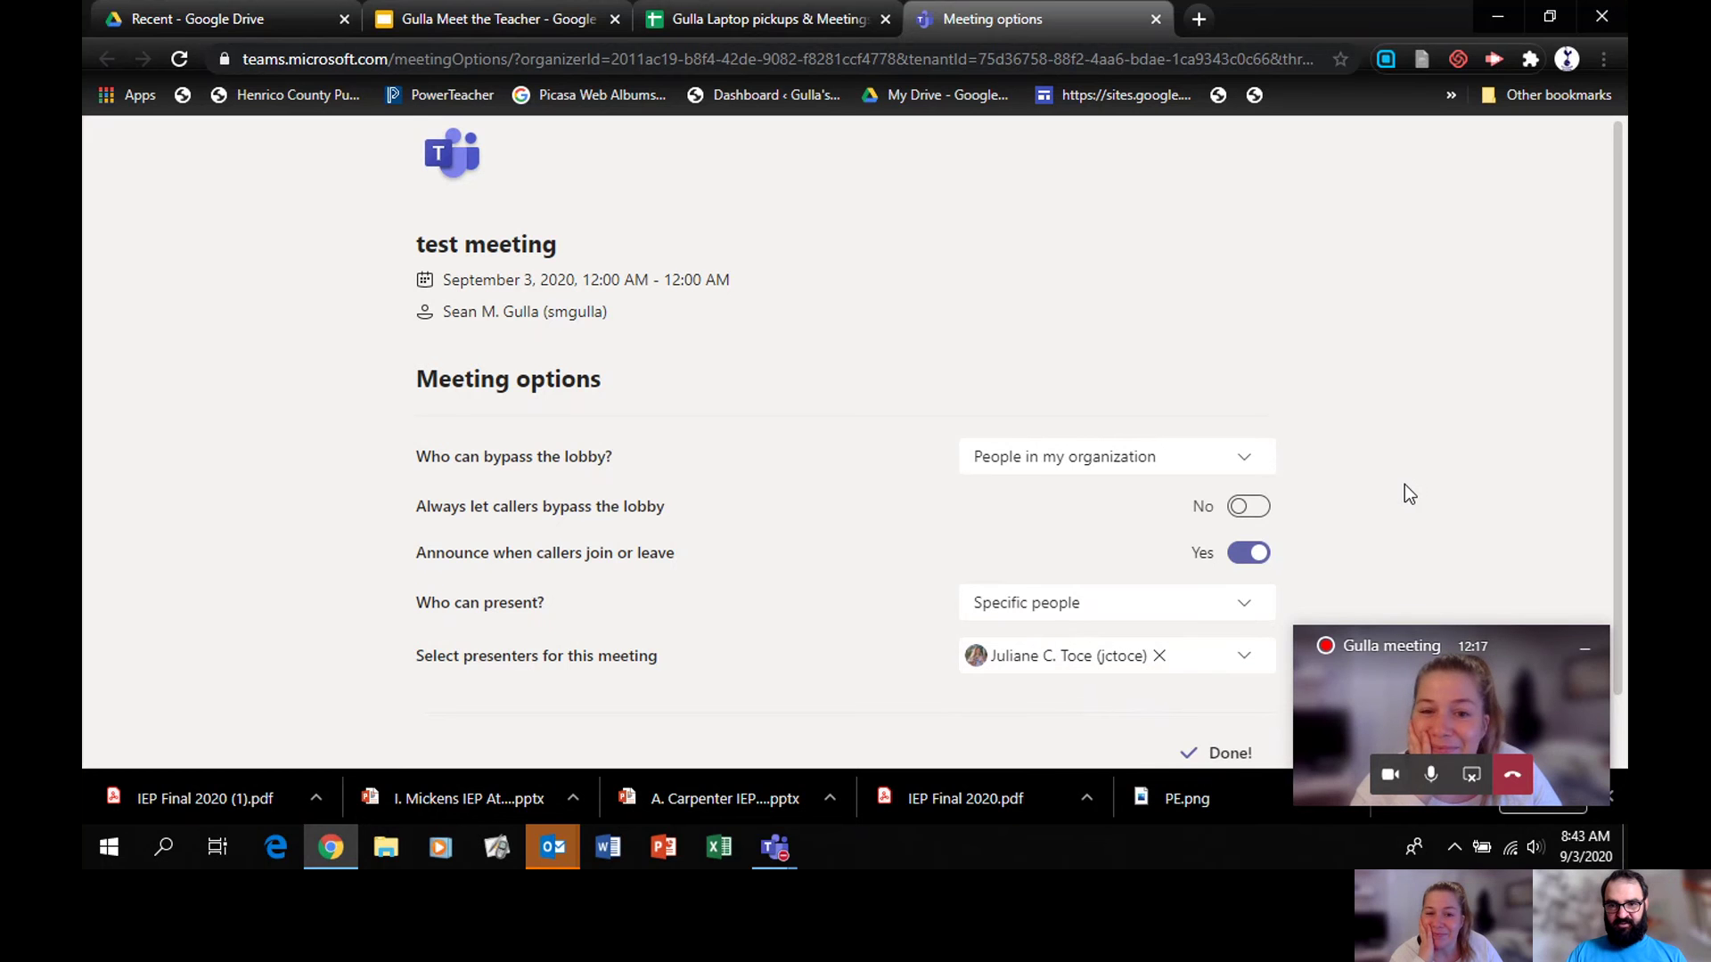